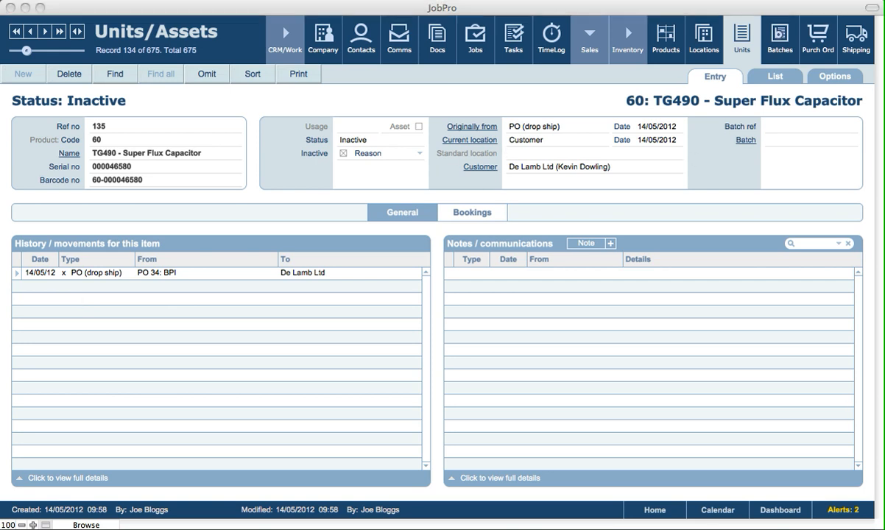
Show the TG490 unit's bookings: one Scheduled Maintenance booking on job 58
left_click(564, 105)
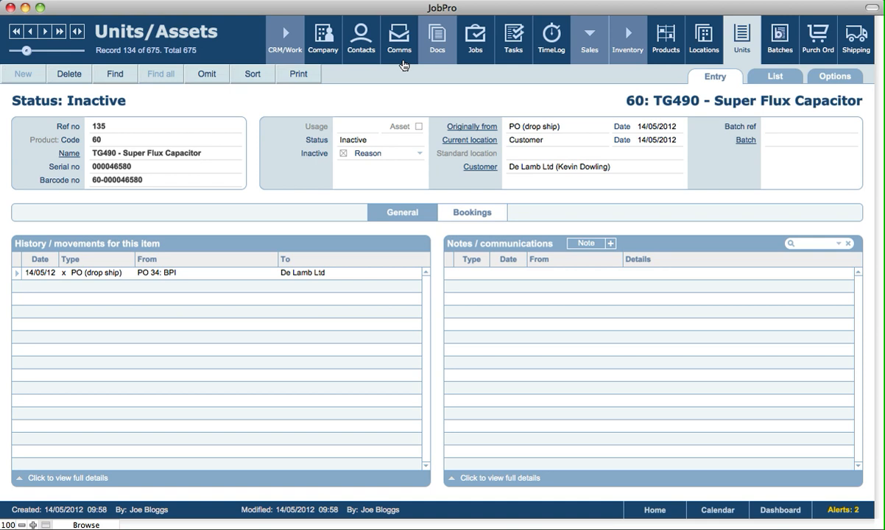
left_click(472, 213)
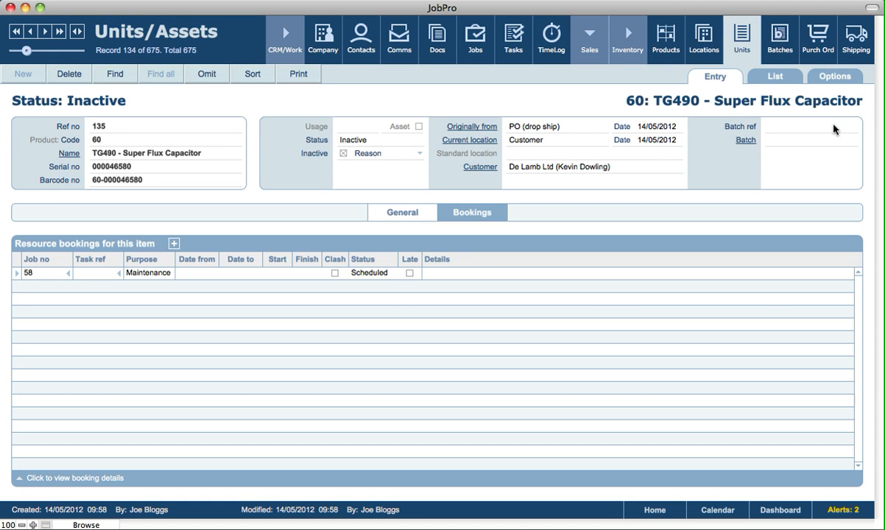
Return the TG490 unit to its General section, showing the drop-ship PO movement and no notes
left_click(368, 241)
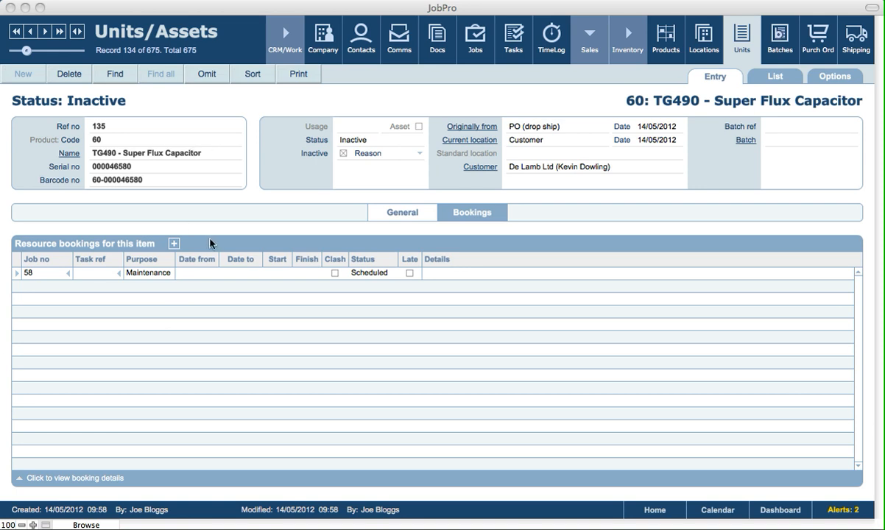
left_click(423, 216)
left_click(433, 214)
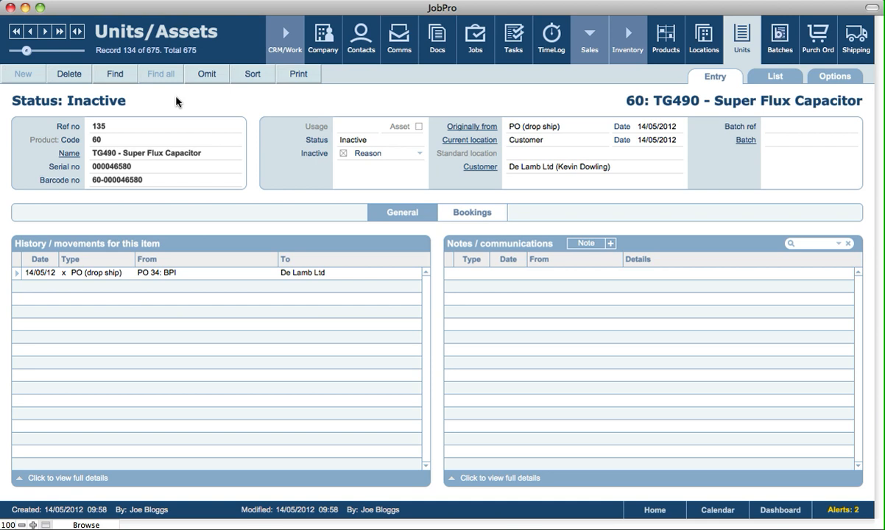
Switch to the product records, landing on the md013zm-a Applecare product
left_click(663, 49)
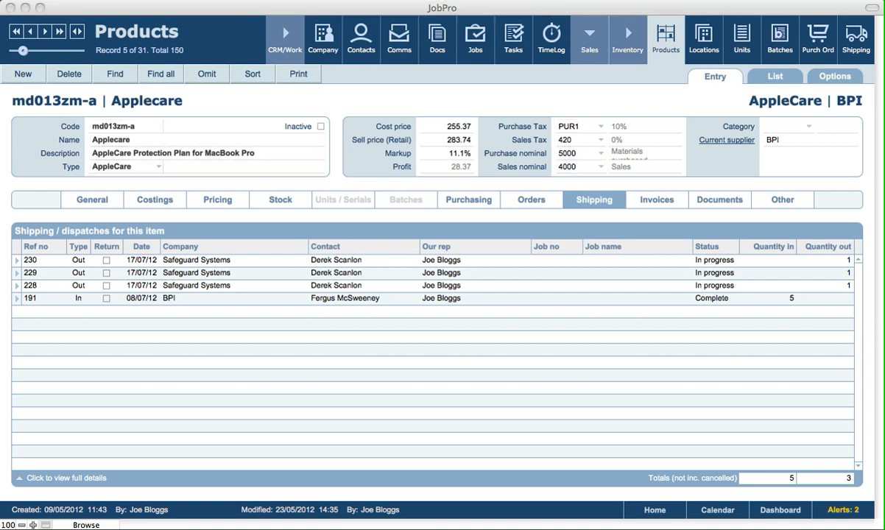
Create product 153 named 'Sample equipment' with type Finished
left_click(30, 74)
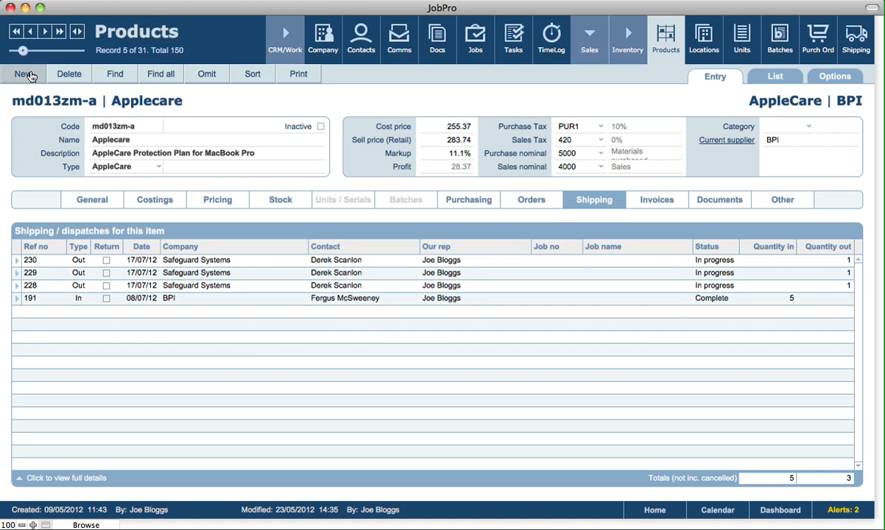
left_click(111, 140)
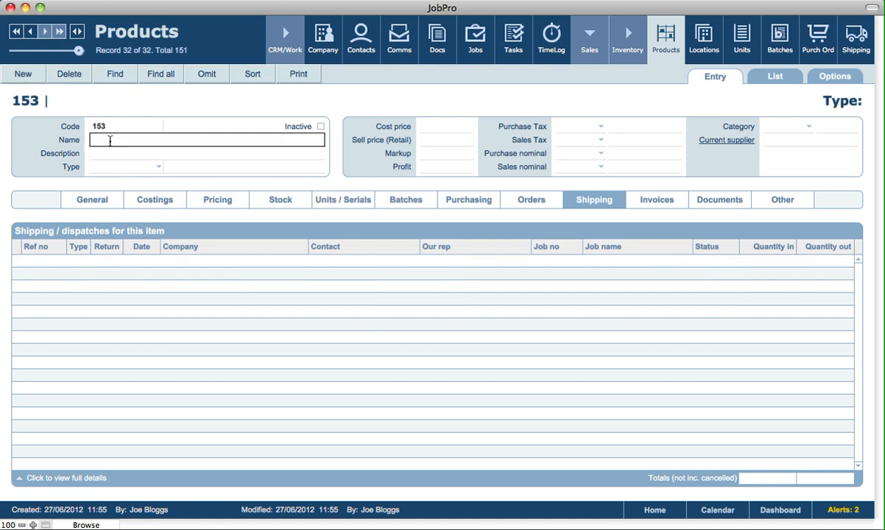
type("Sample equipment")
left_click(144, 109)
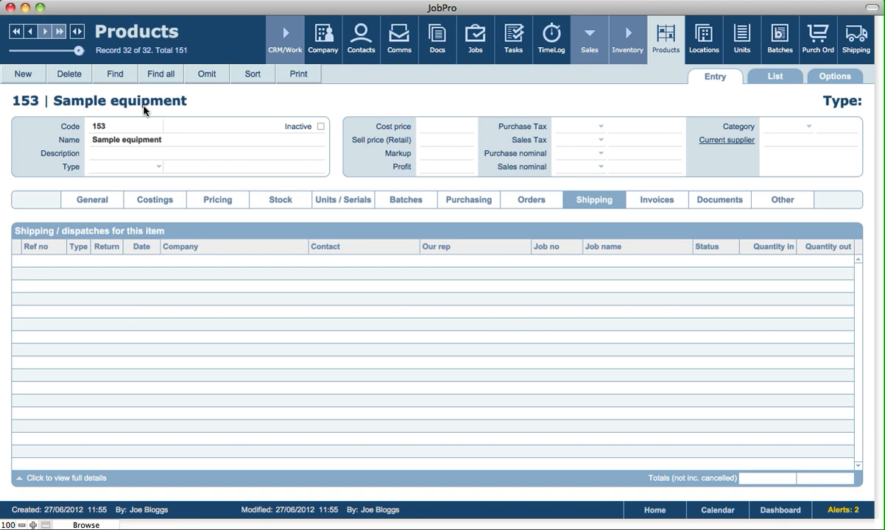
left_click(114, 165)
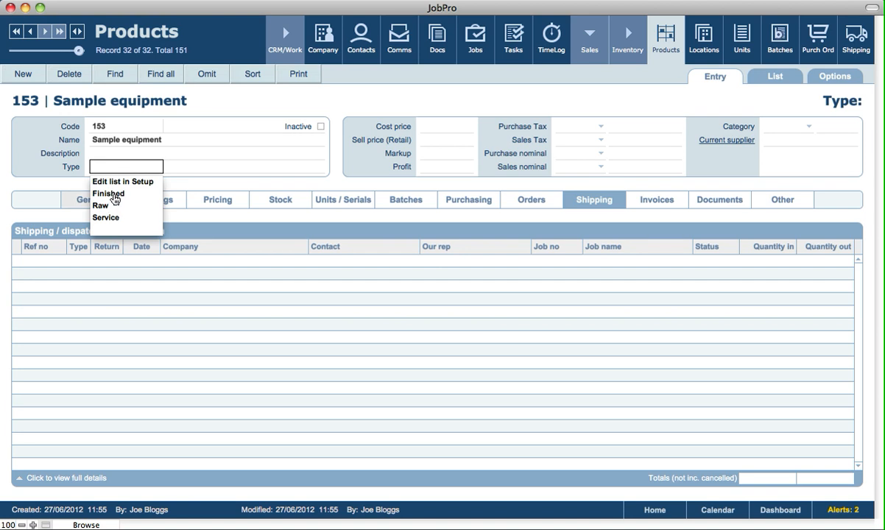
left_click(115, 200)
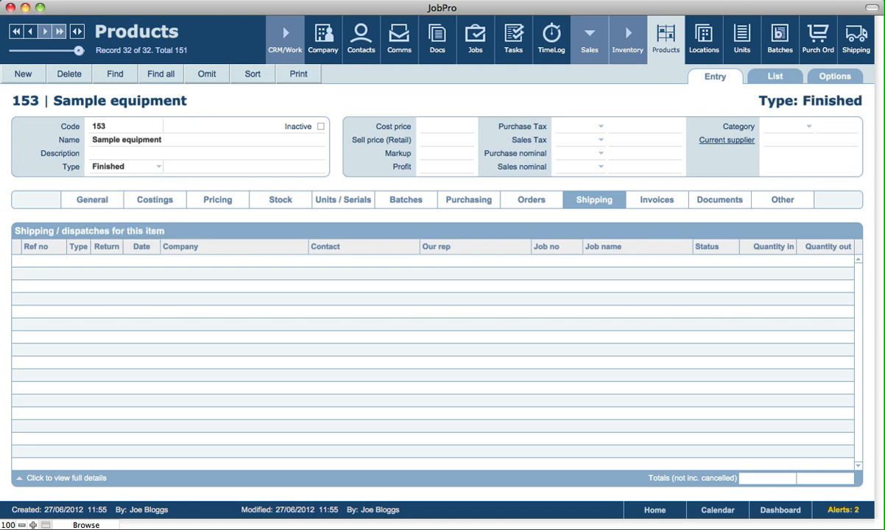
left_click(96, 200)
Add Beaumex Ltd as supplier of Sample equipment and view its still-empty stock summary
left_click(127, 232)
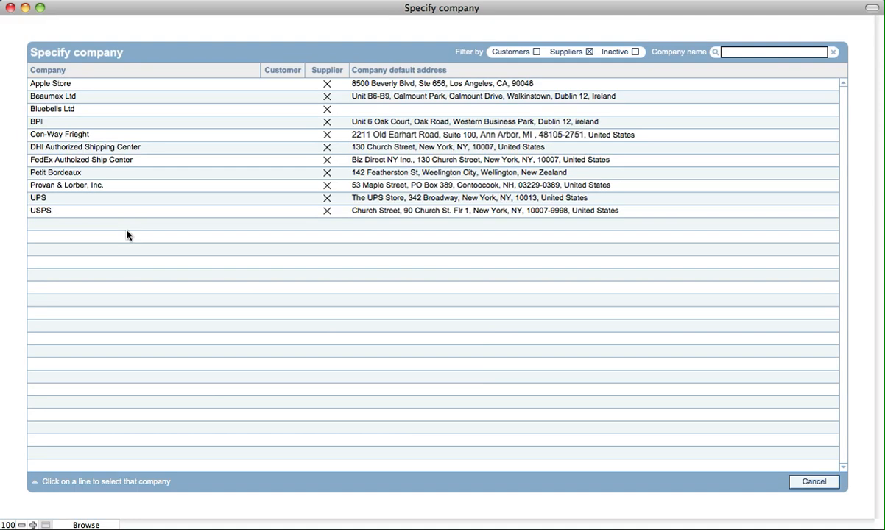
left_click(60, 95)
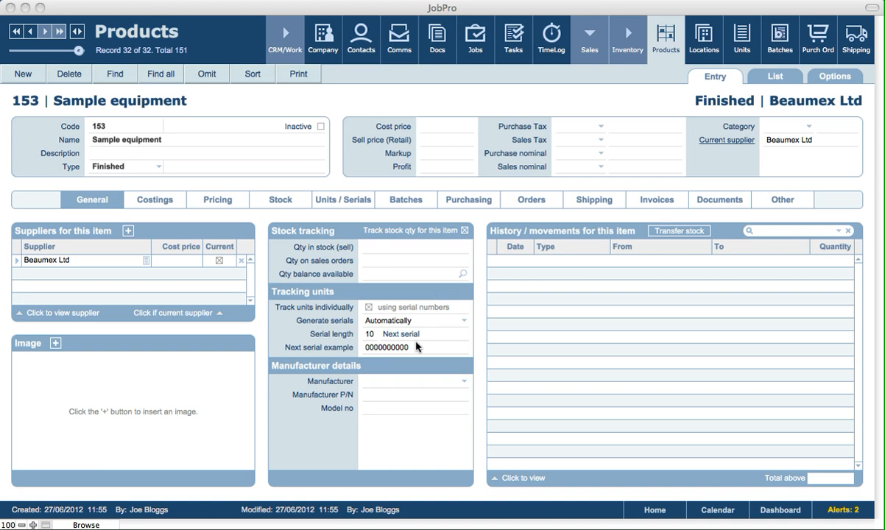
left_click(295, 219)
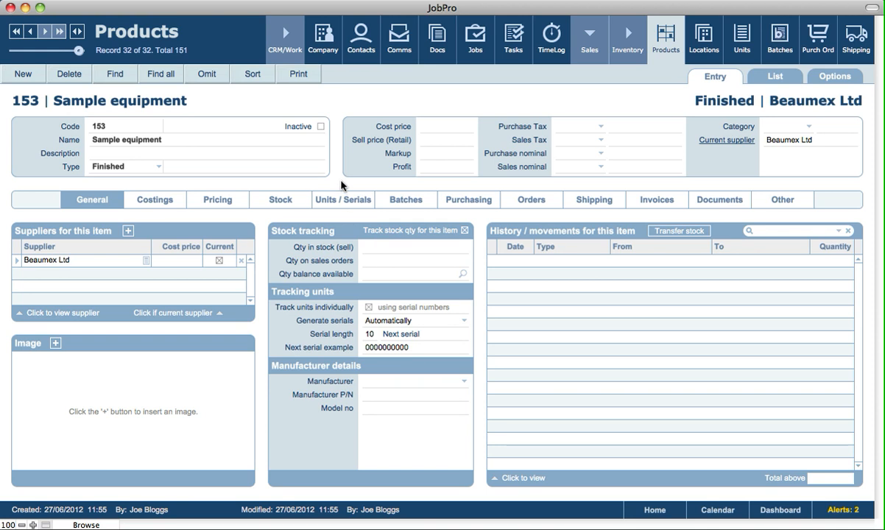
left_click(284, 201)
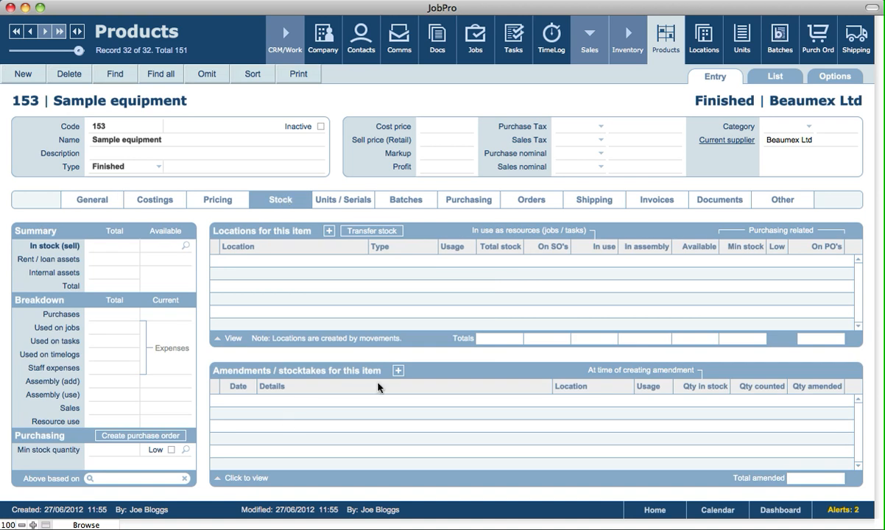
Count 5 units into Main stock location with serials generated starting from 345345345
left_click(398, 372)
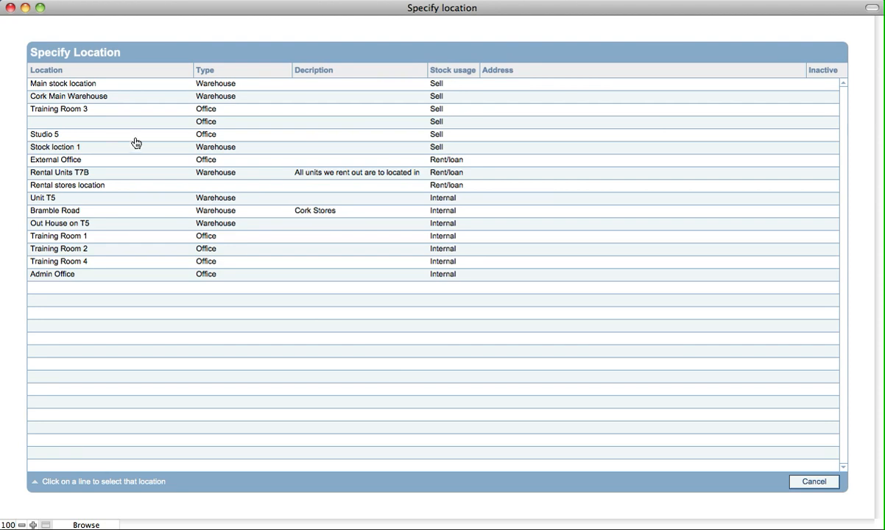
left_click(89, 85)
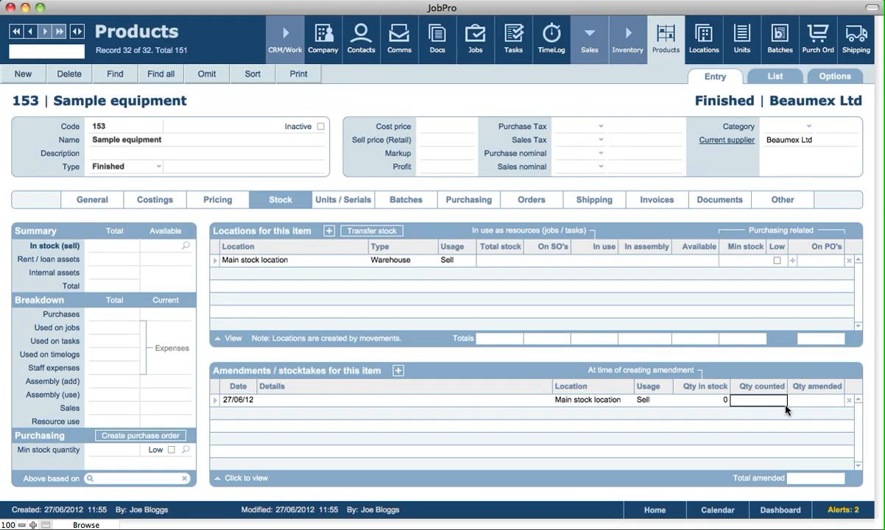
type("5")
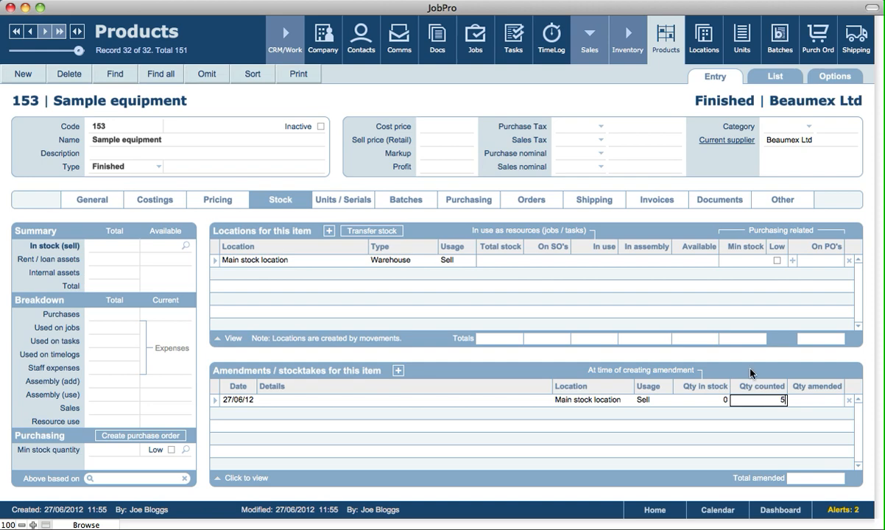
key("Tab")
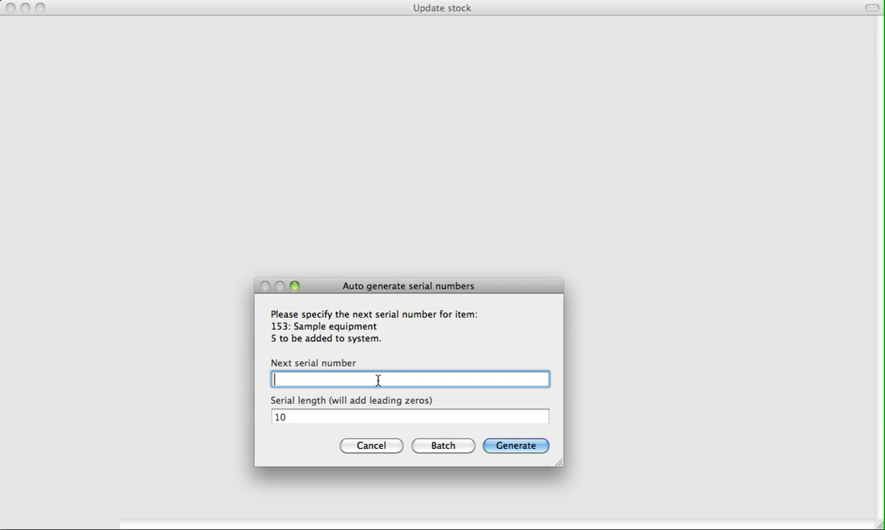
type("345345345")
left_click(516, 447)
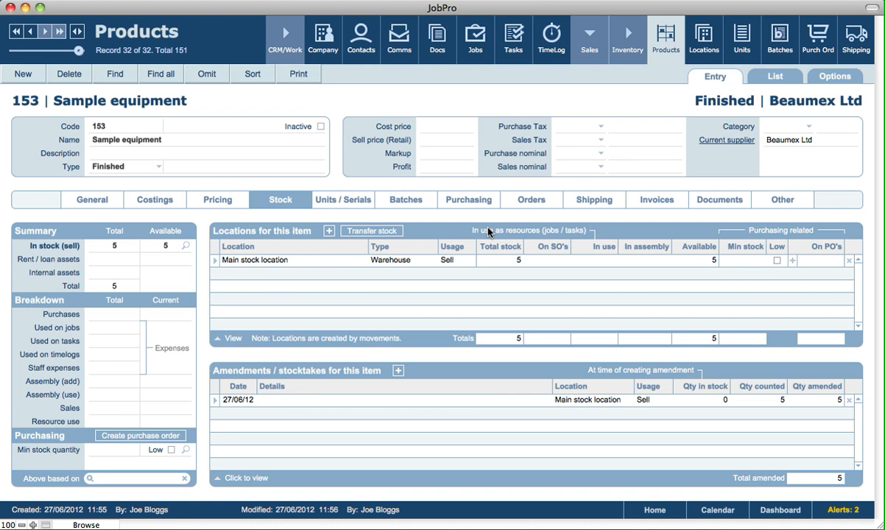
Count 3 rent/loan units into Rental stores location with generated serials, totalling 8
left_click(397, 370)
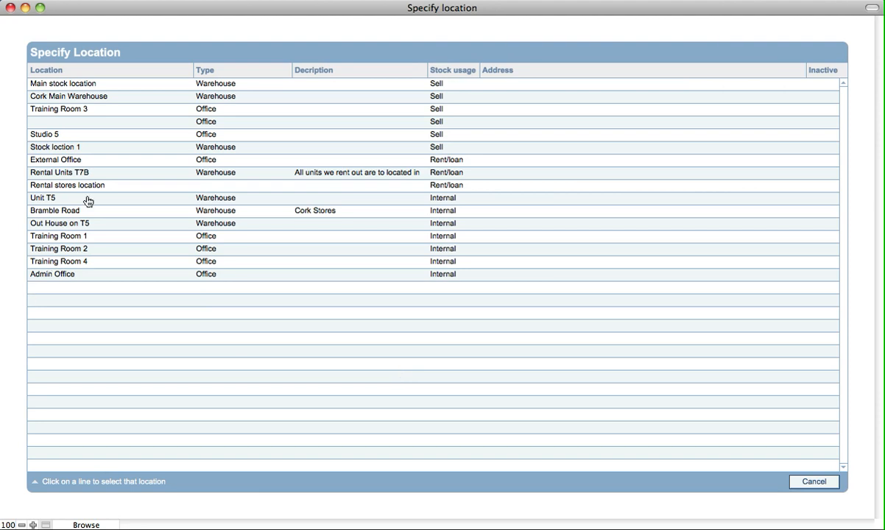
left_click(47, 188)
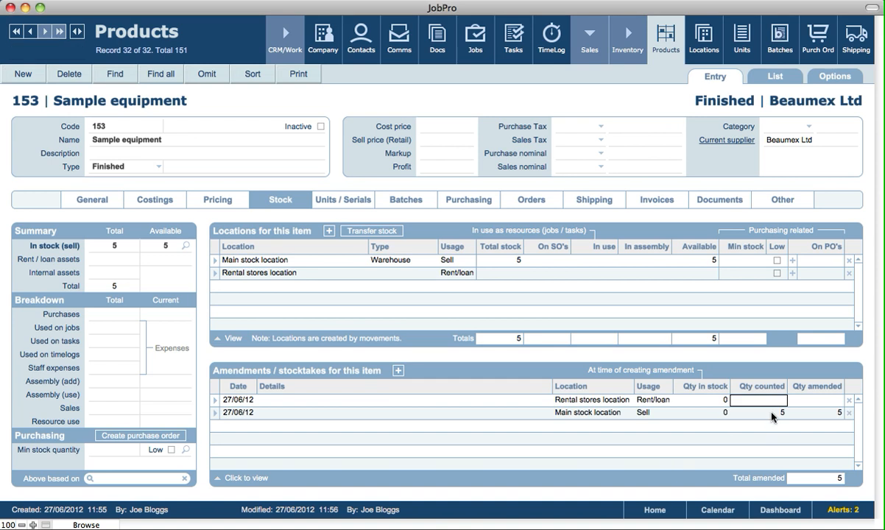
type("3")
left_click(773, 367)
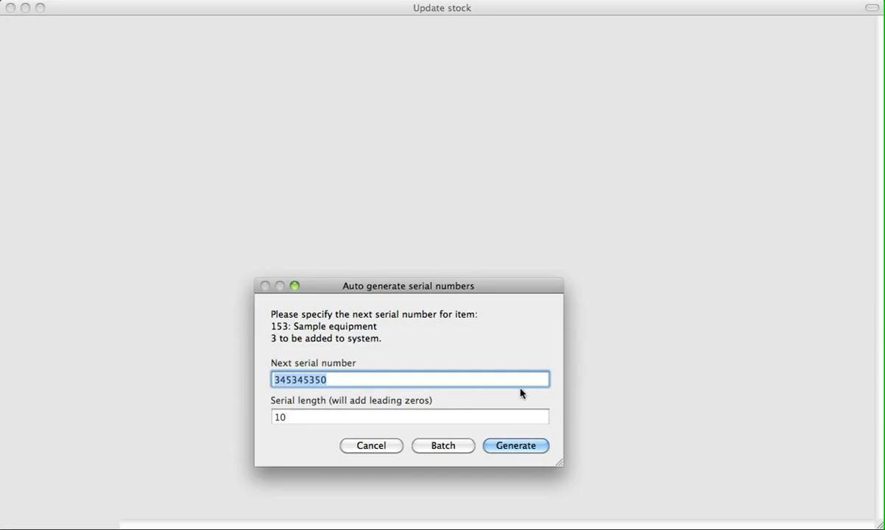
left_click(517, 446)
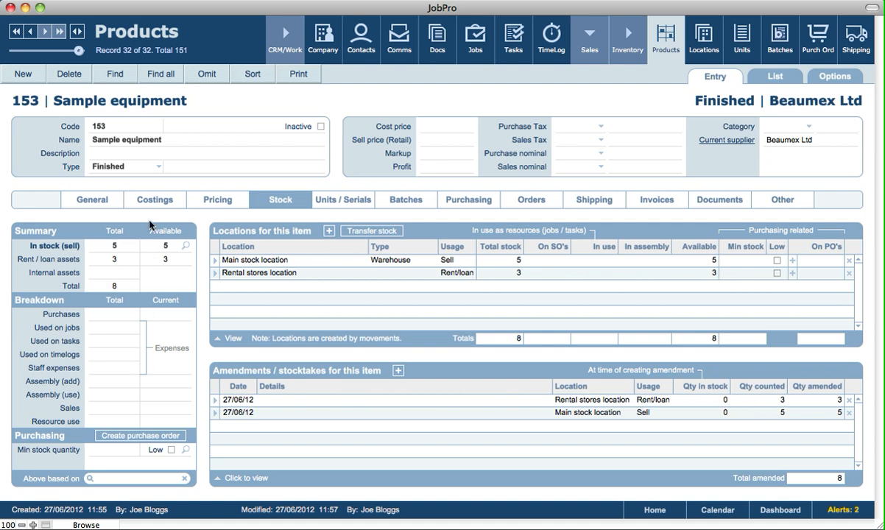
List all eight Sample equipment units and serials, clearing the For rent/loan filter
left_click(332, 204)
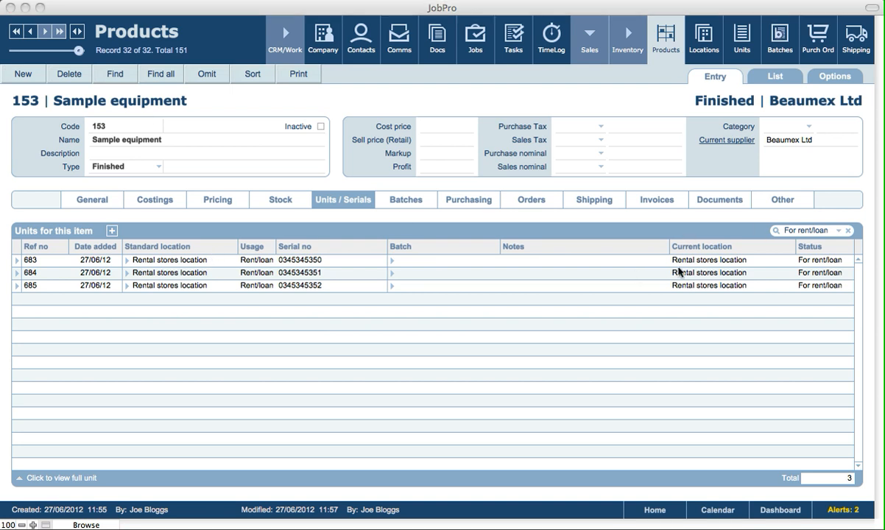
left_click(817, 230)
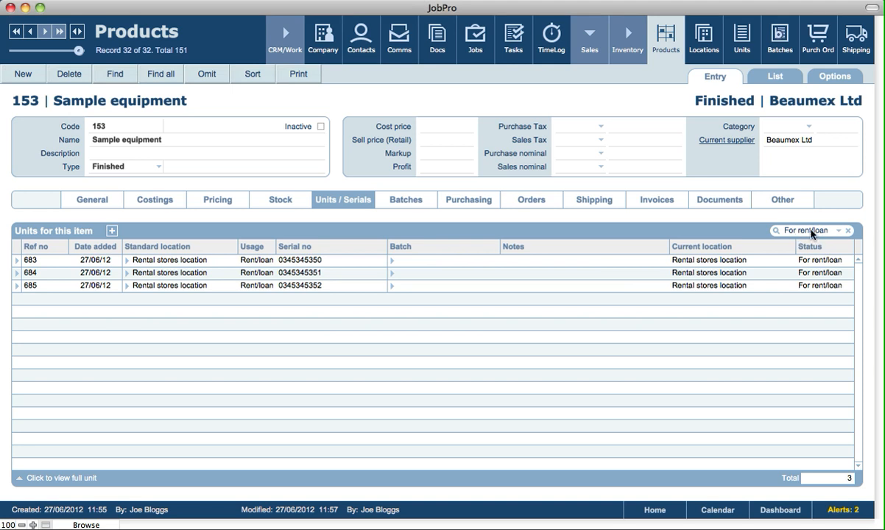
left_click(813, 232)
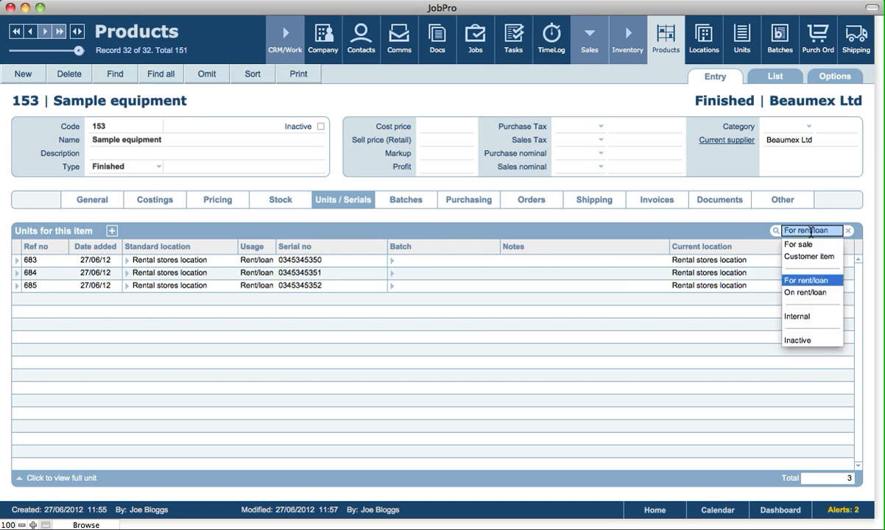
left_click(849, 232)
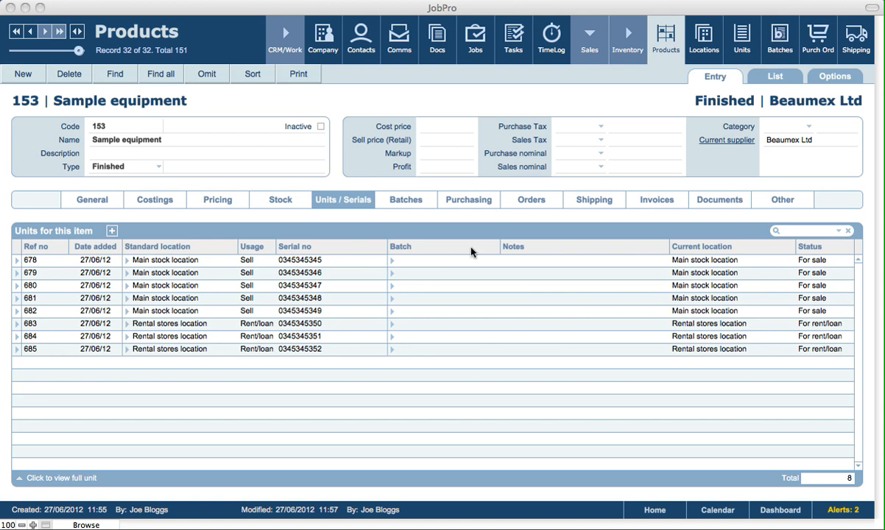
Open rental unit 684's record, showing its Amendment into Rental stores location
left_click(452, 230)
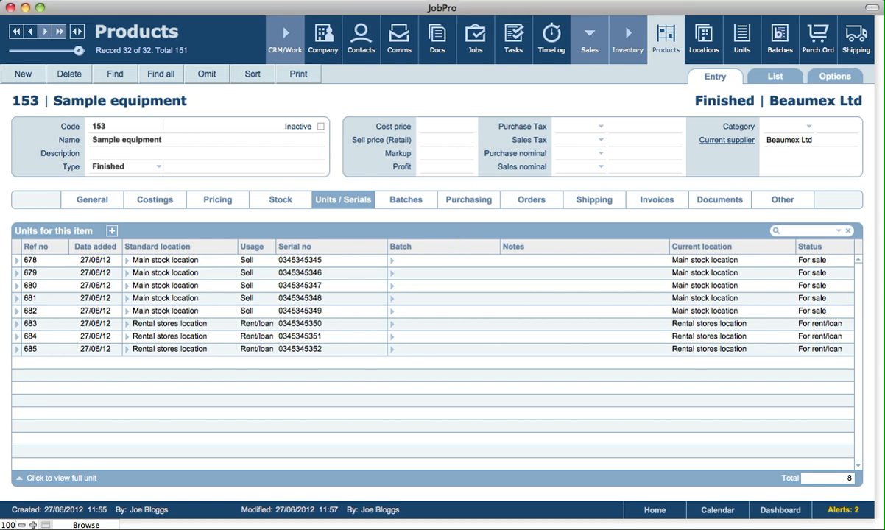
left_click(267, 262)
left_click(17, 336)
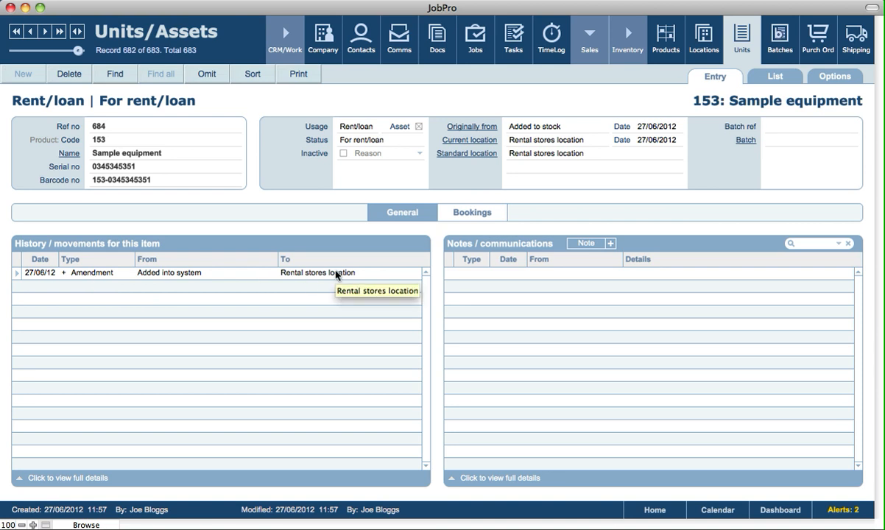
From unit 684's empty Bookings section, start a new job booking for it
left_click(474, 213)
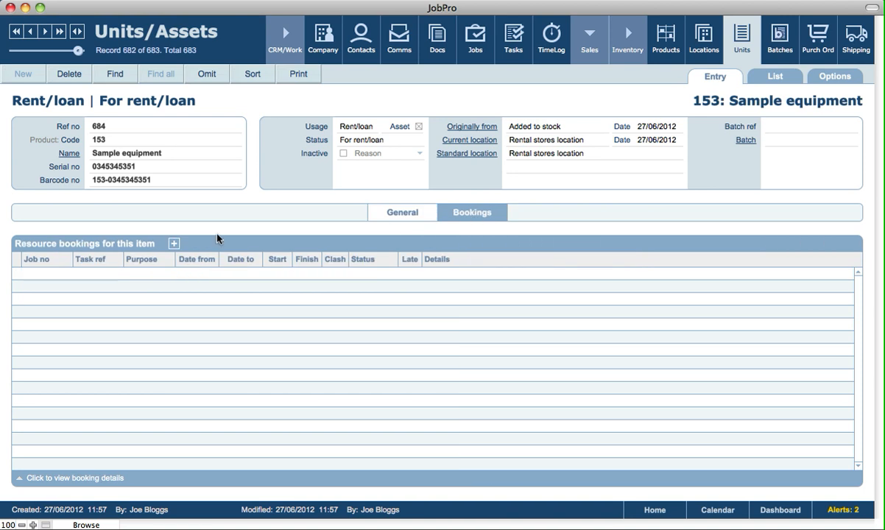
left_click(174, 244)
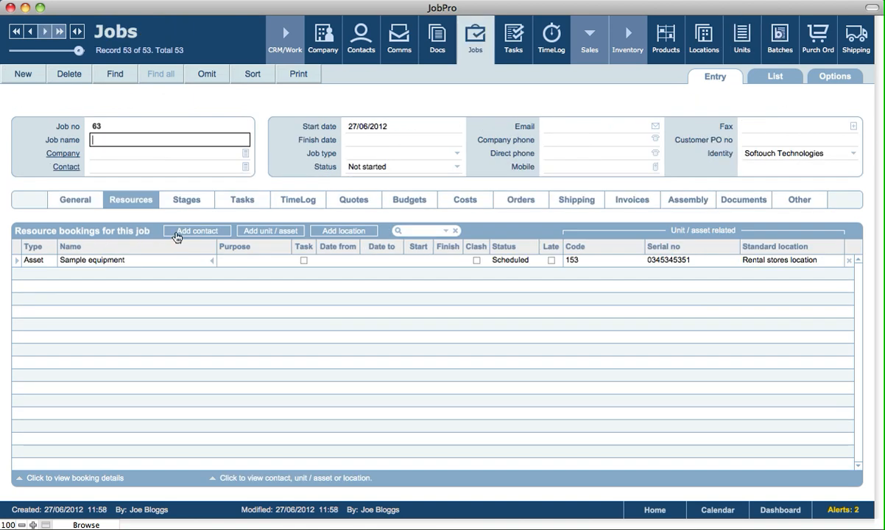
Assign Airways Ltd as job 63's company, then return to Sample equipment product 153
left_click(190, 101)
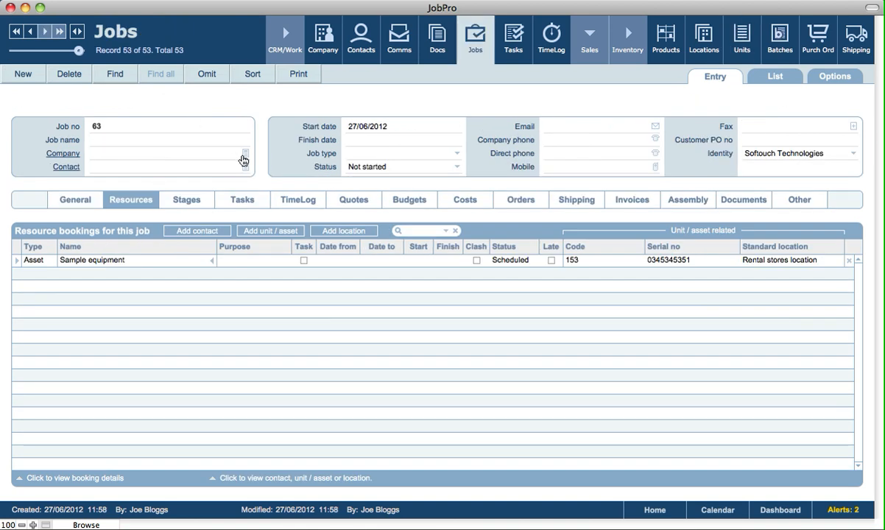
left_click(245, 154)
left_click(88, 85)
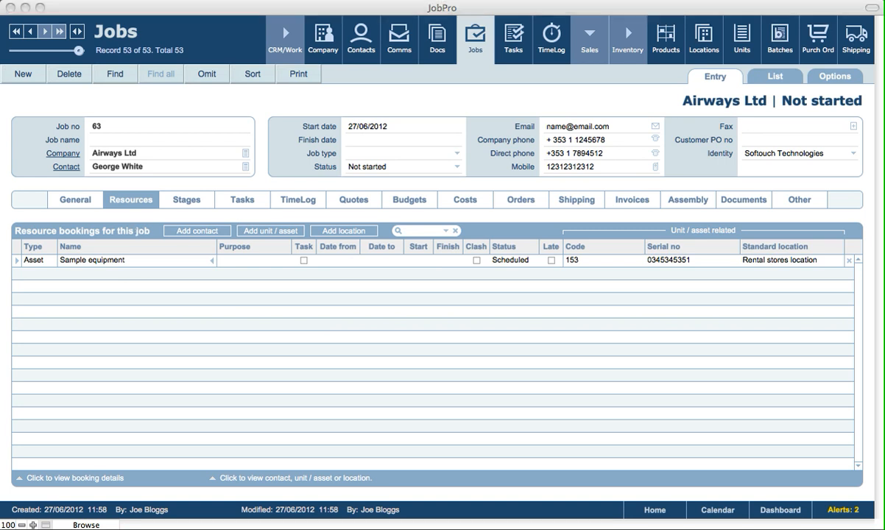
left_click(670, 49)
left_click(670, 48)
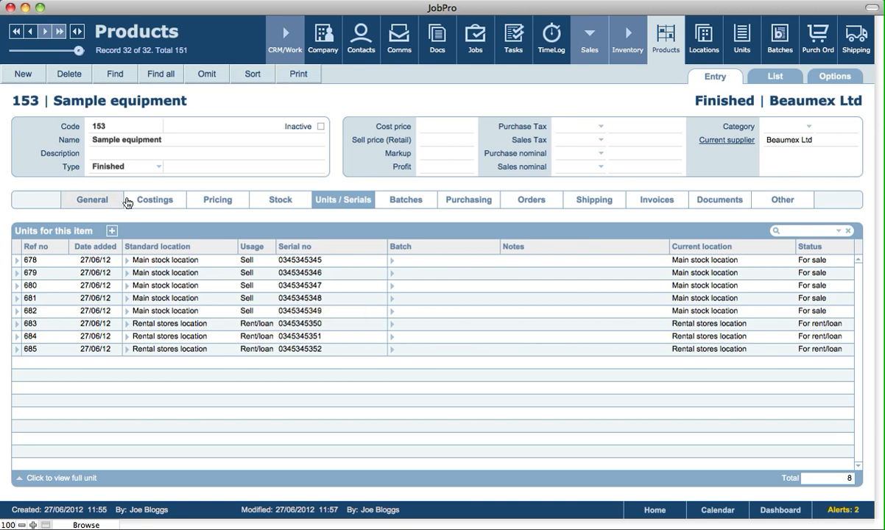
left_click(204, 202)
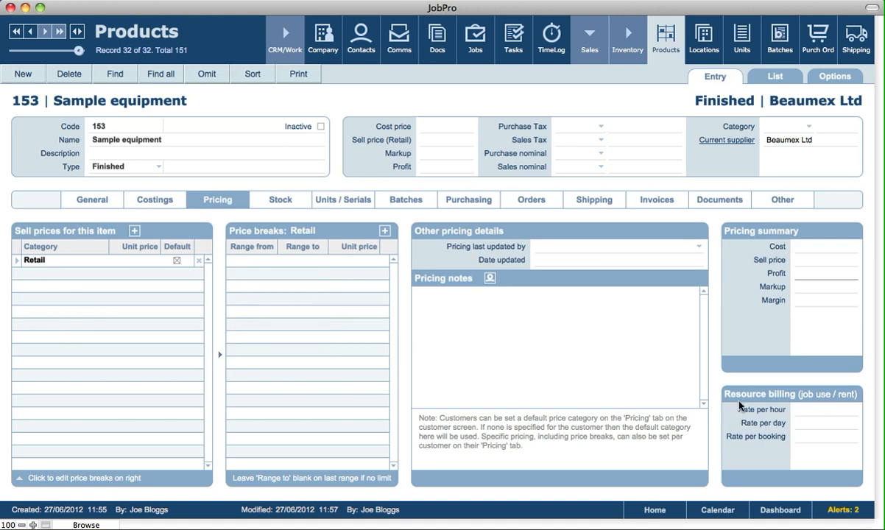
left_click(356, 204)
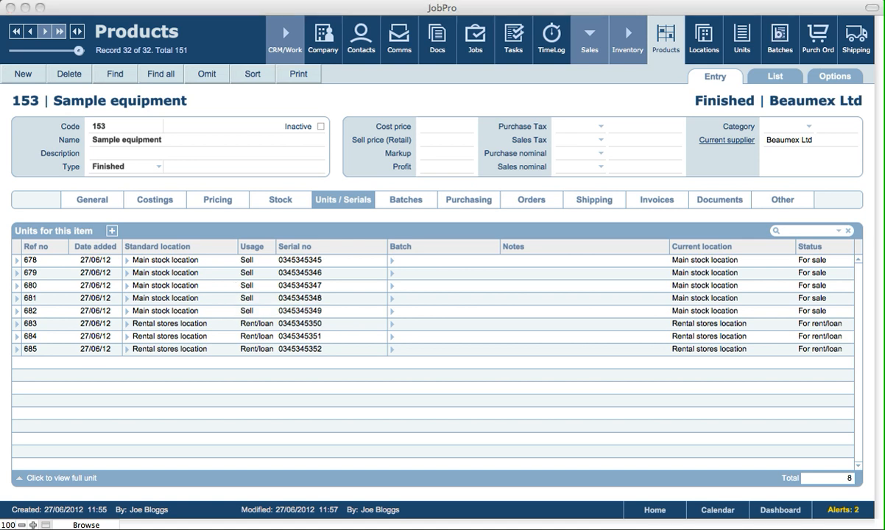
left_click(334, 221)
left_click(635, 99)
left_click(683, 103)
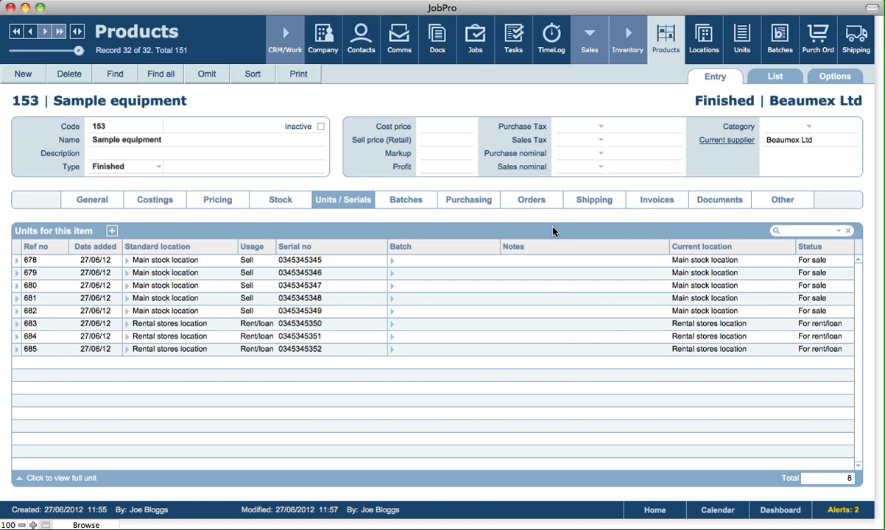
Find customer companies and show De Lamb Ltd's products and serial-numbered units
left_click(331, 48)
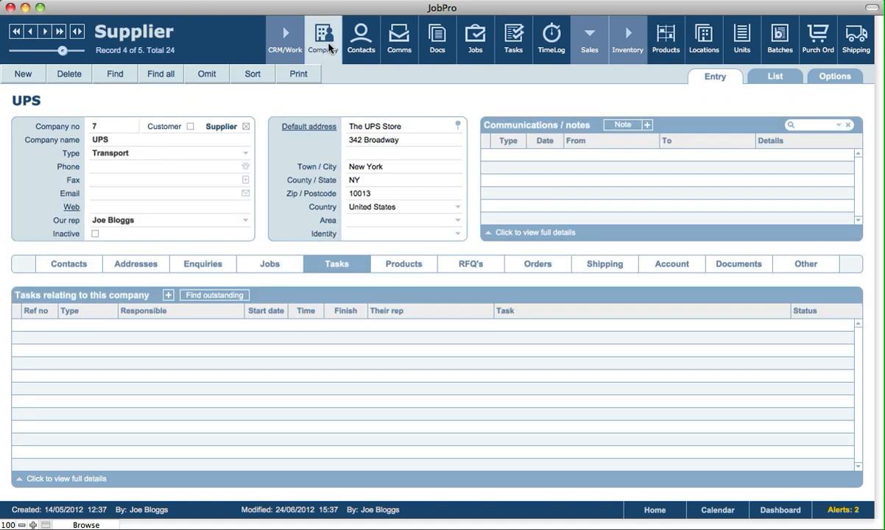
left_click(114, 80)
left_click(188, 124)
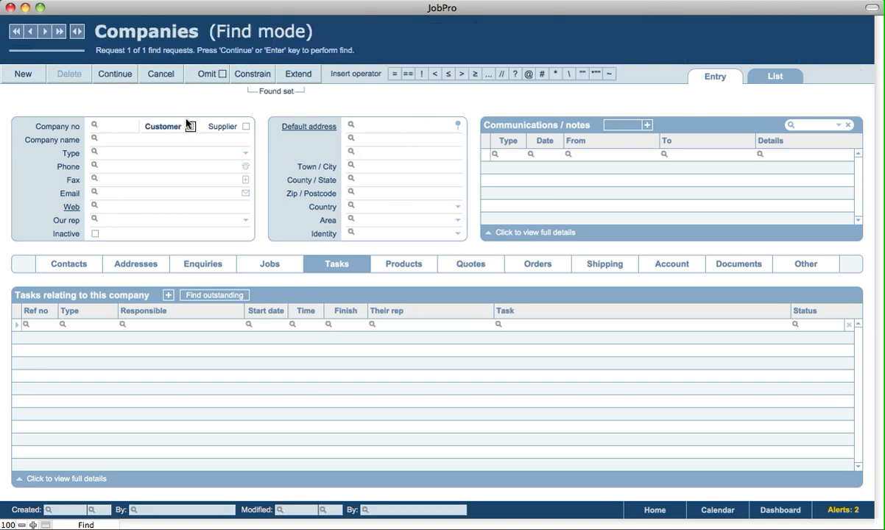
left_click(118, 78)
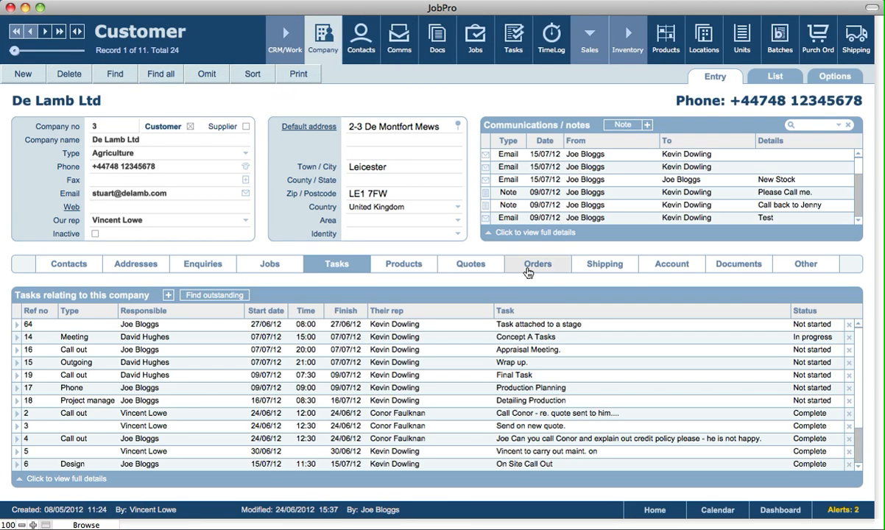
left_click(411, 266)
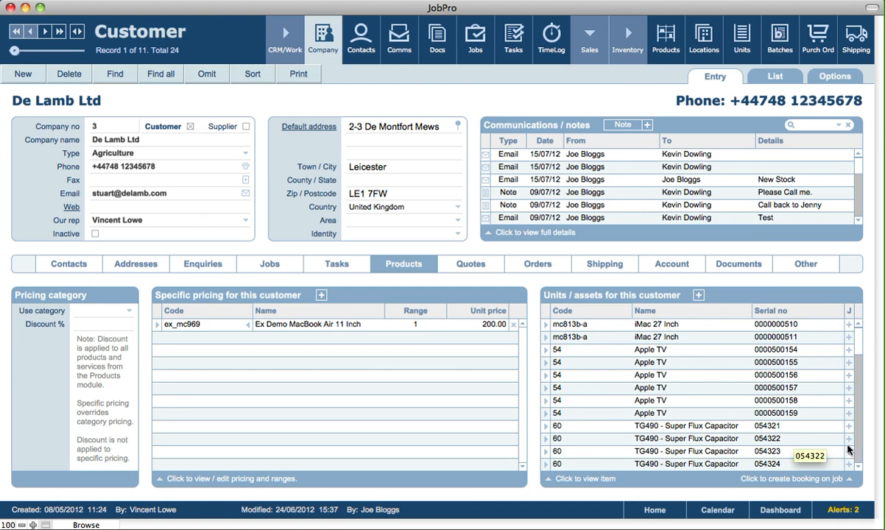
scroll(854, 458, "down", 5)
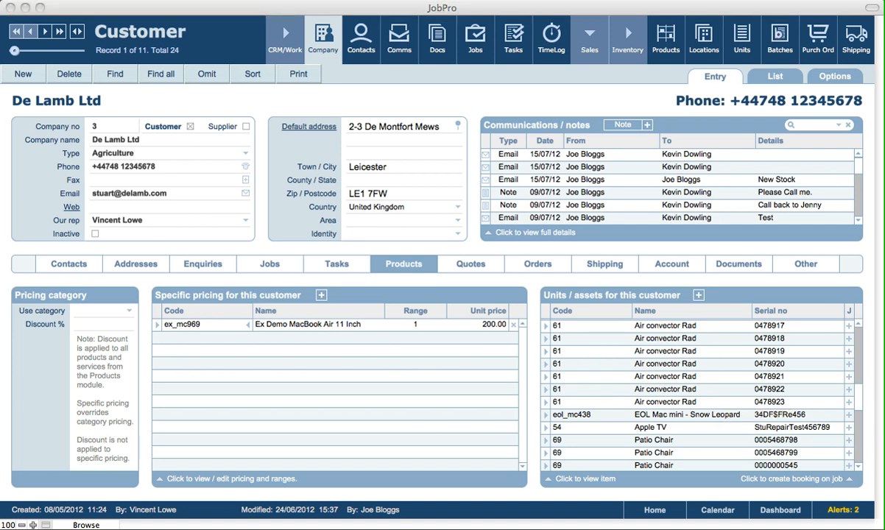
left_click(724, 111)
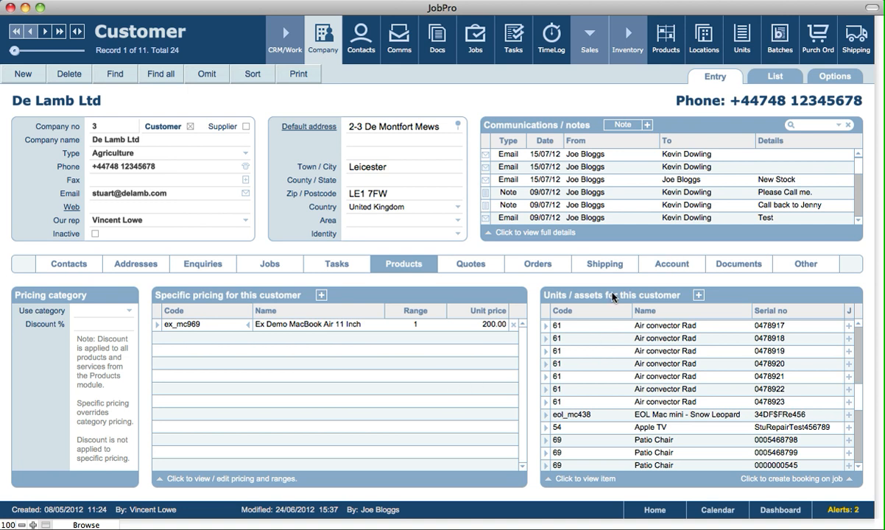
left_click(699, 296)
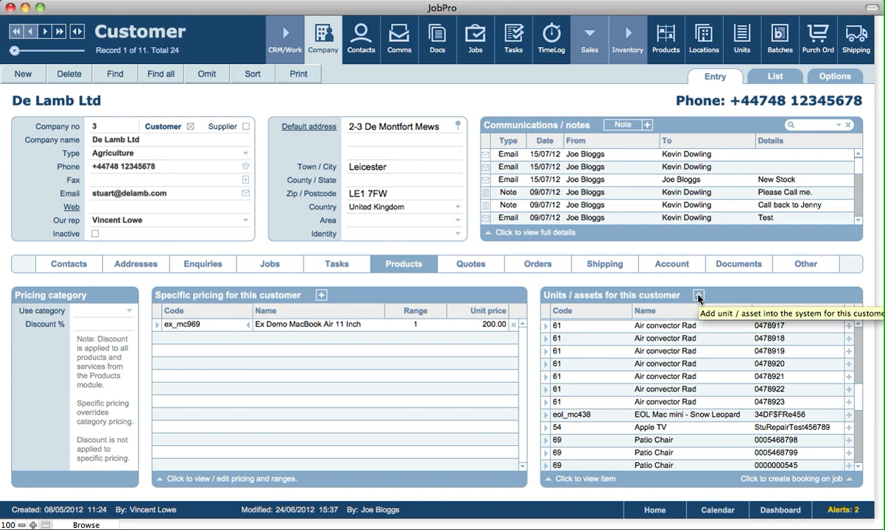
left_click(699, 296)
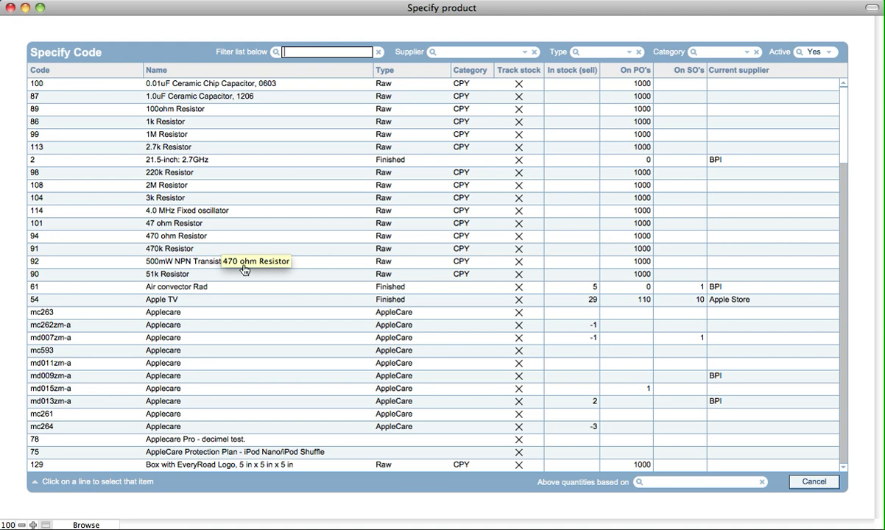
scroll(245, 269, "down", 3)
scroll(245, 270, "down", 20)
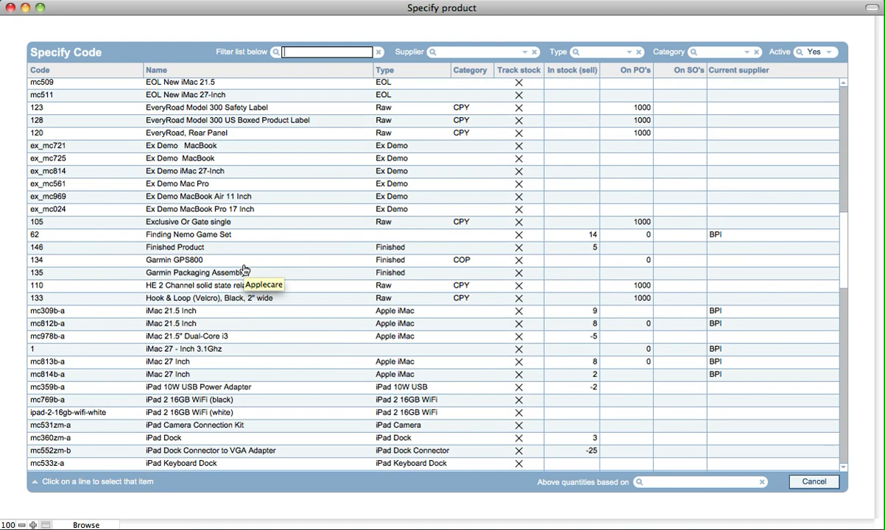
left_click(188, 312)
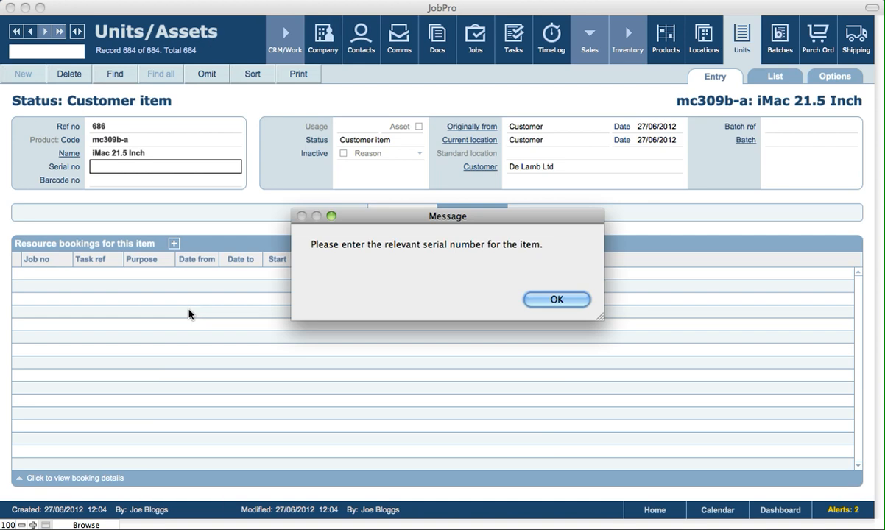
left_click(564, 301)
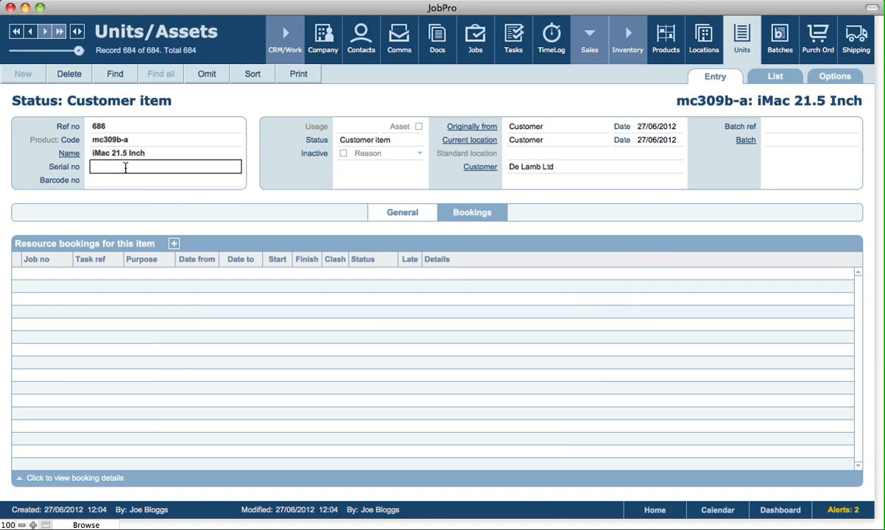
left_click(261, 107)
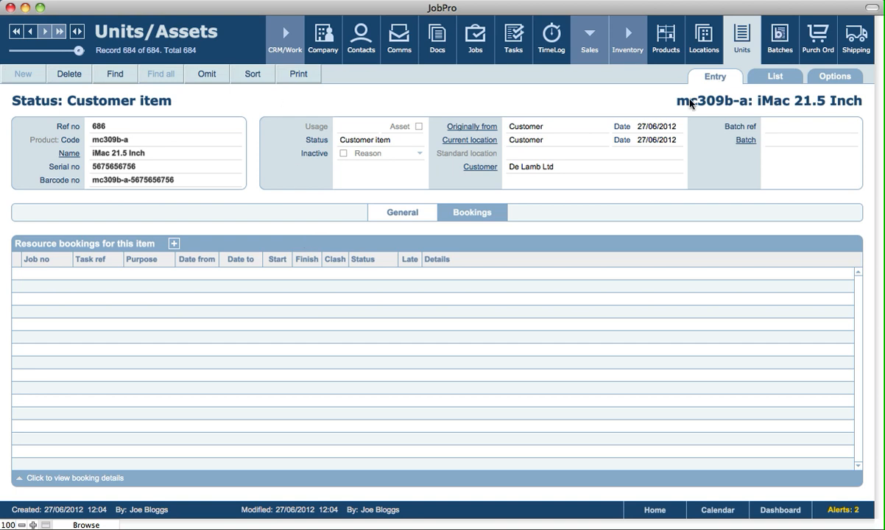
left_click(668, 55)
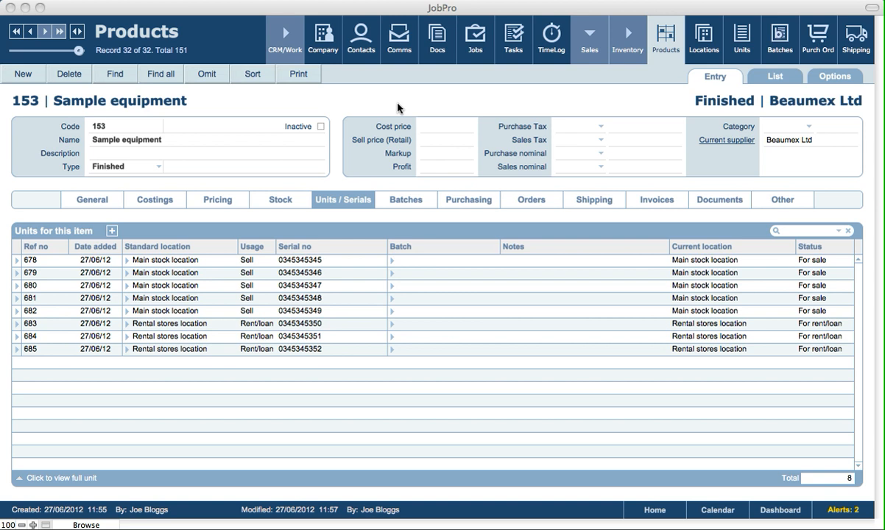
left_click(397, 104)
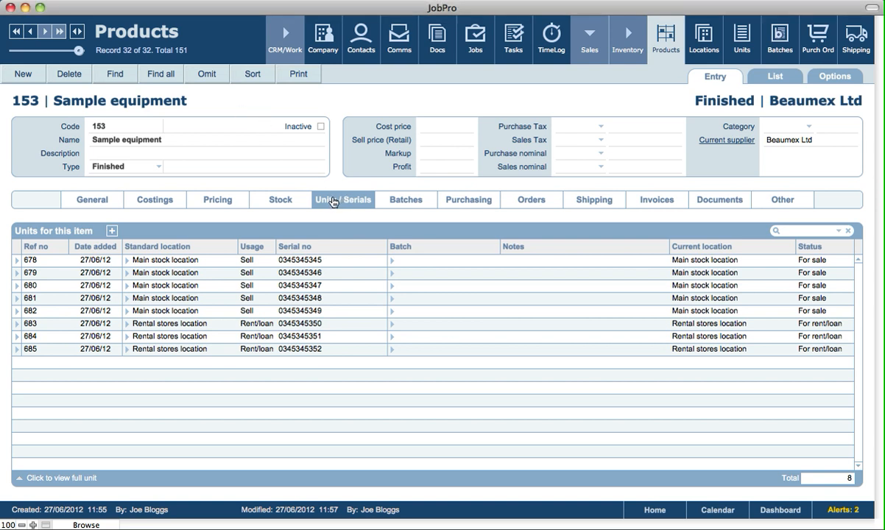
left_click(111, 232)
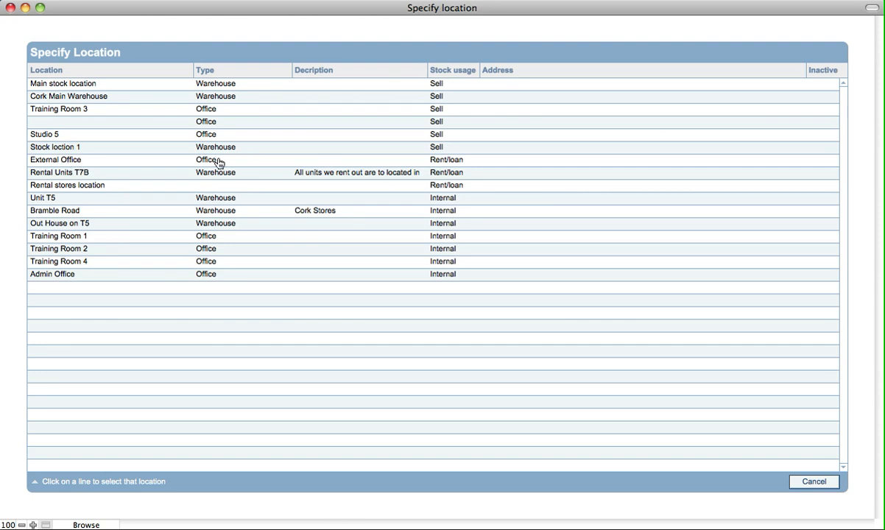
left_click(210, 135)
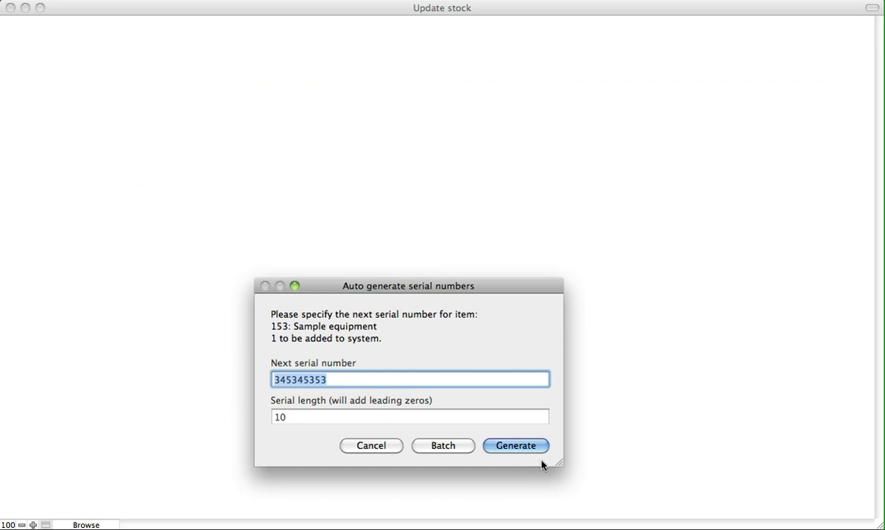
left_click(515, 446)
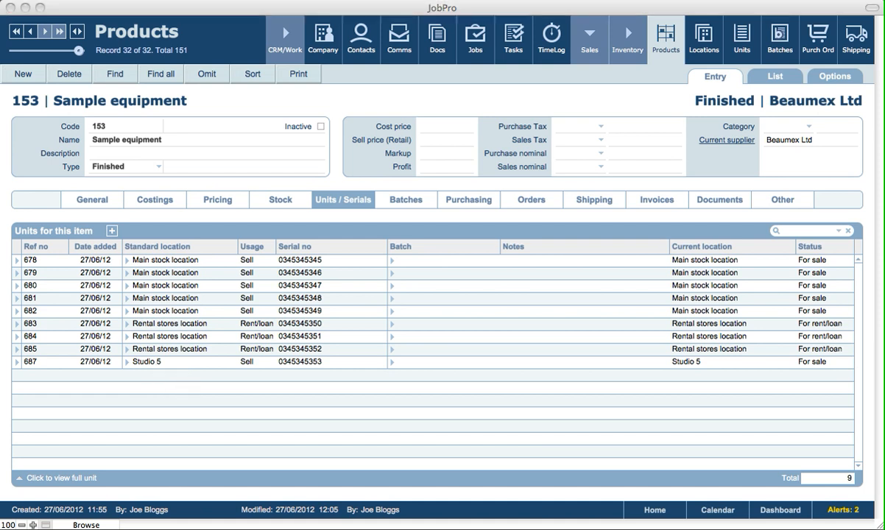
Create purchase order 113 for Beaumex Ltd into the Main stock location
left_click(643, 102)
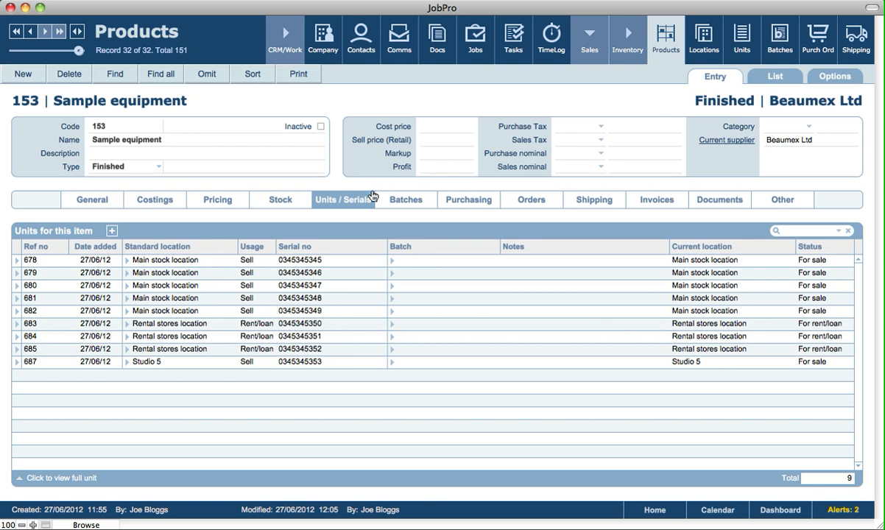
left_click(469, 203)
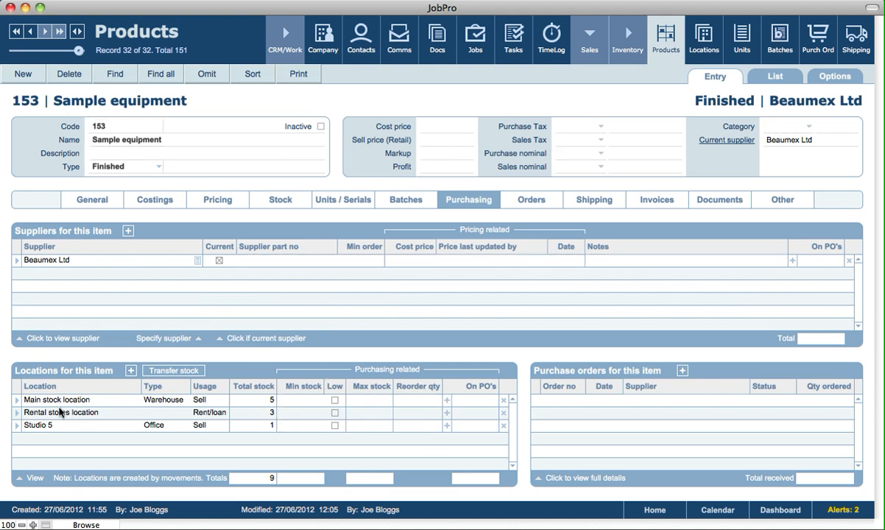
left_click(448, 404)
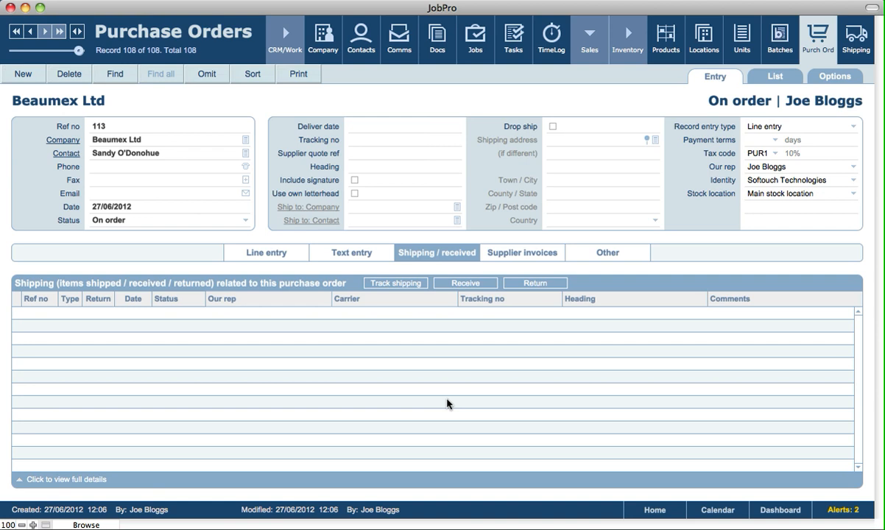
Change the Sample equipment line's quantity on PO 113 to 5
left_click(276, 255)
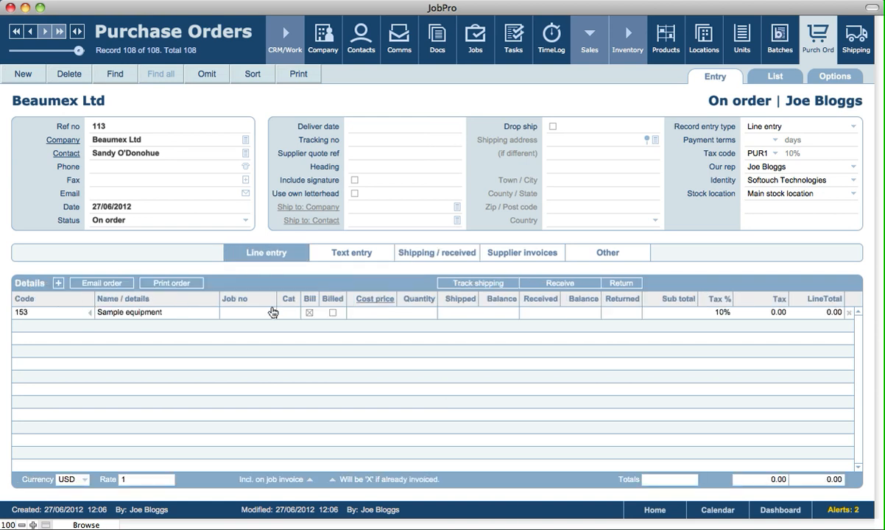
left_click(412, 317)
type("5")
key("Return")
Set PO 113's status to Received and continue to serial number generation
left_click(110, 220)
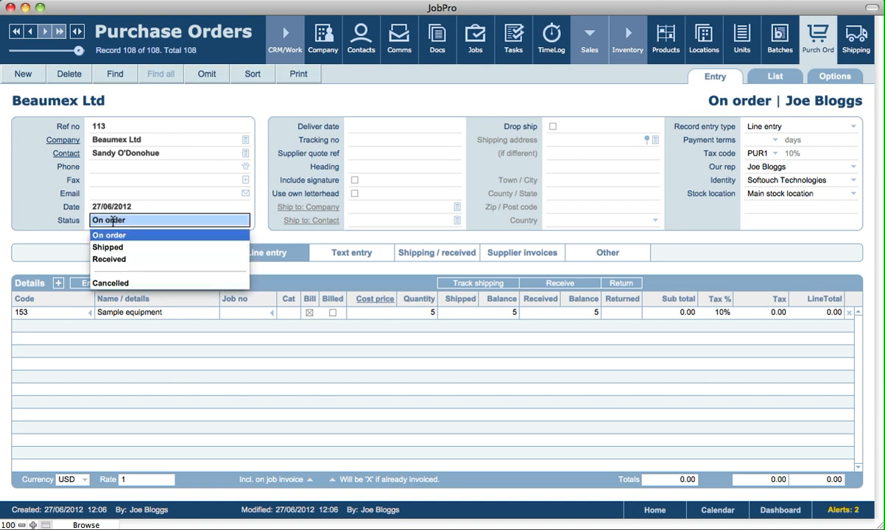
left_click(111, 260)
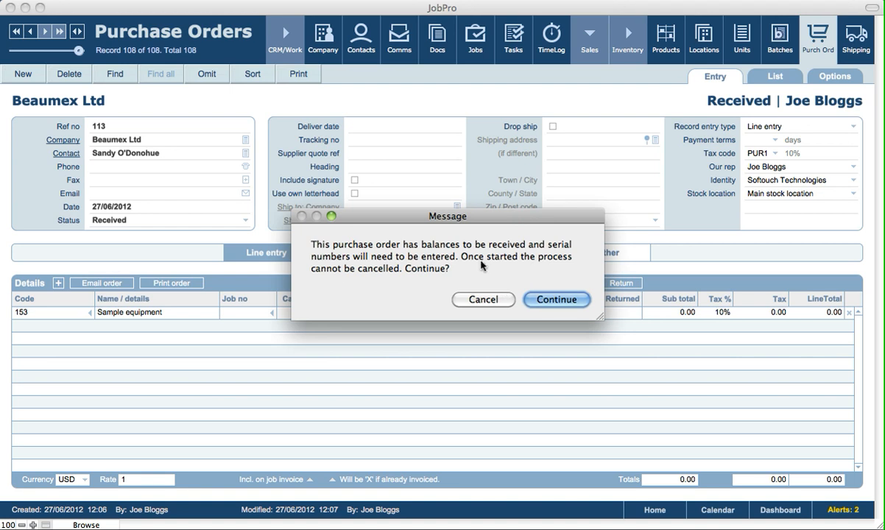
left_click(533, 299)
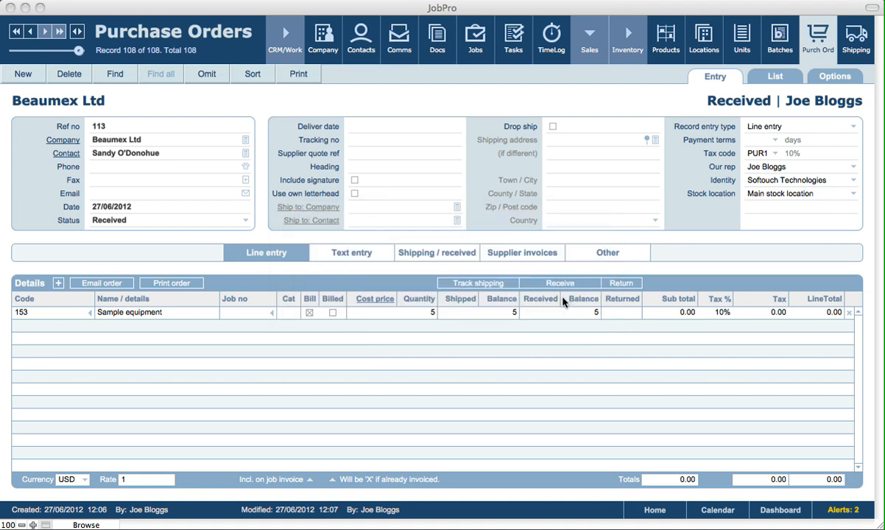
left_click_drag(421, 288, 385, 175)
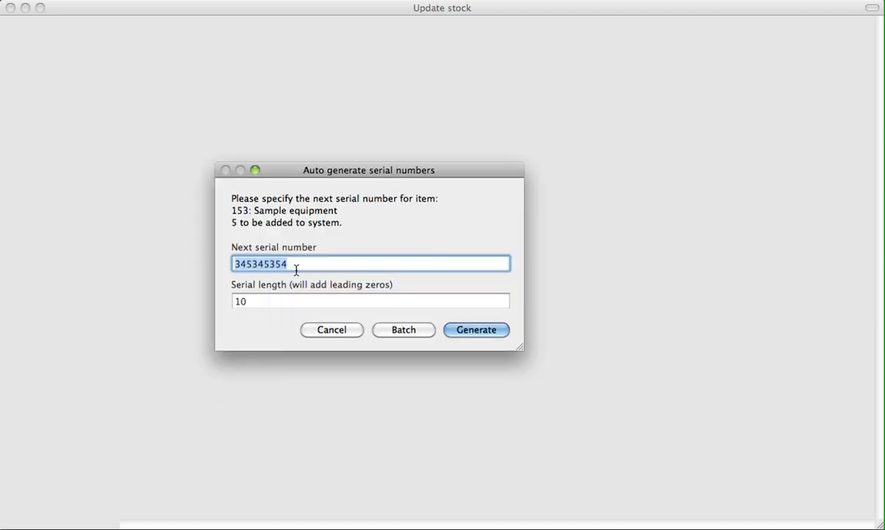
Create batch 'Sample batch' and generate serials for the five received units
left_click(412, 332)
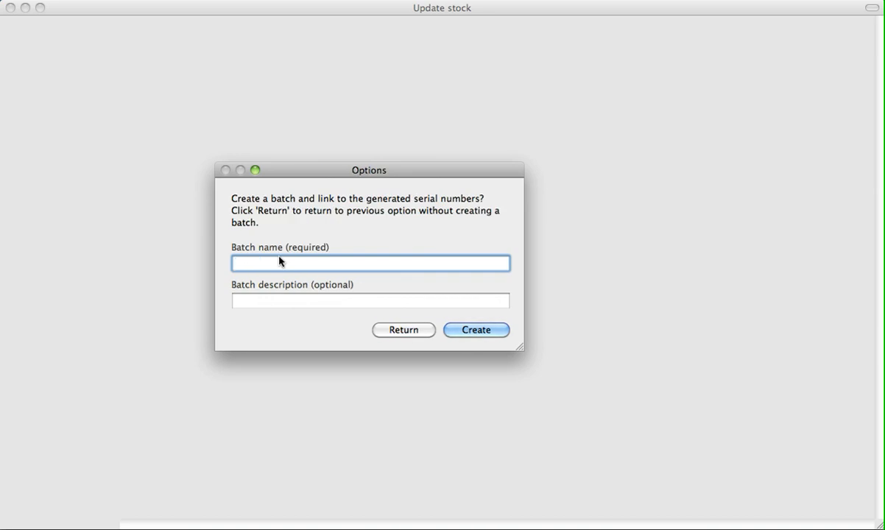
type("Sample batch")
left_click(296, 299)
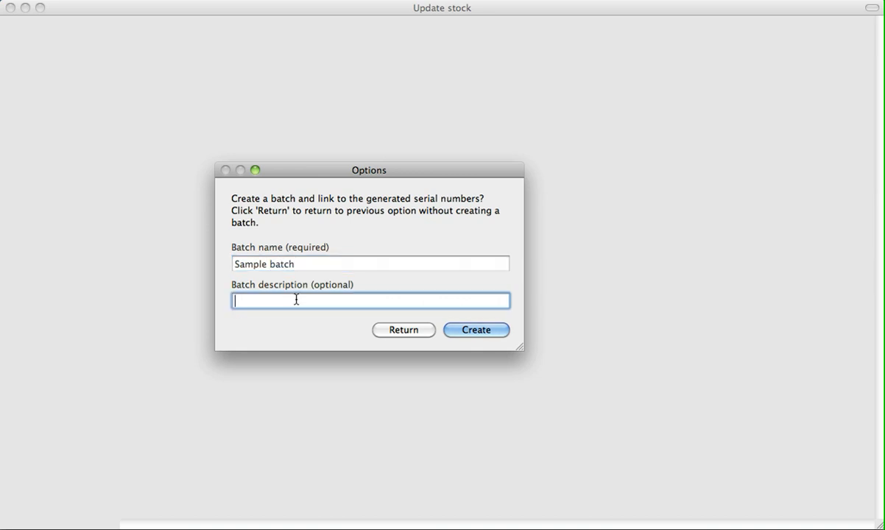
left_click(476, 332)
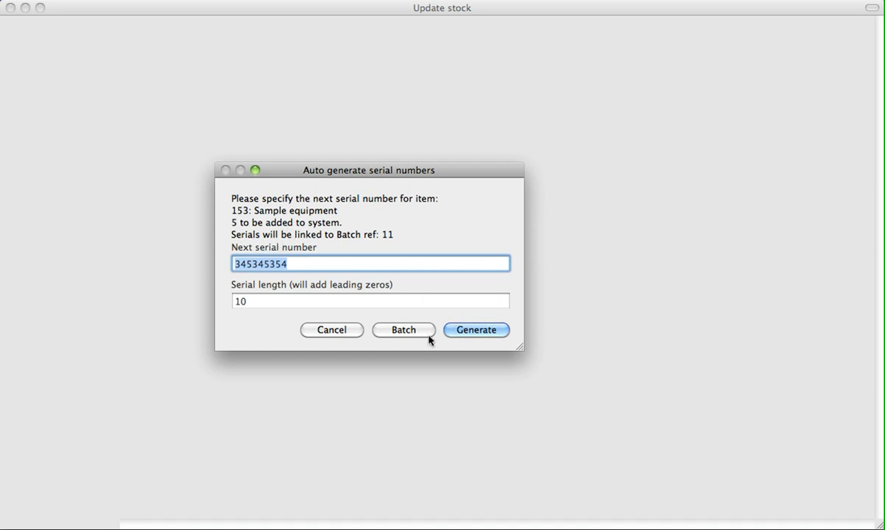
left_click(470, 332)
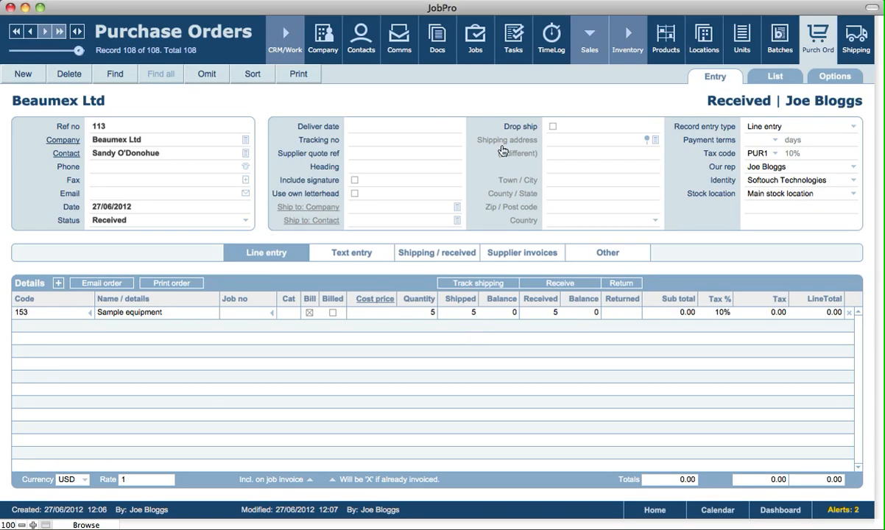
Review Sample equipment's units and batches, and open the Sample batch record
left_click(658, 58)
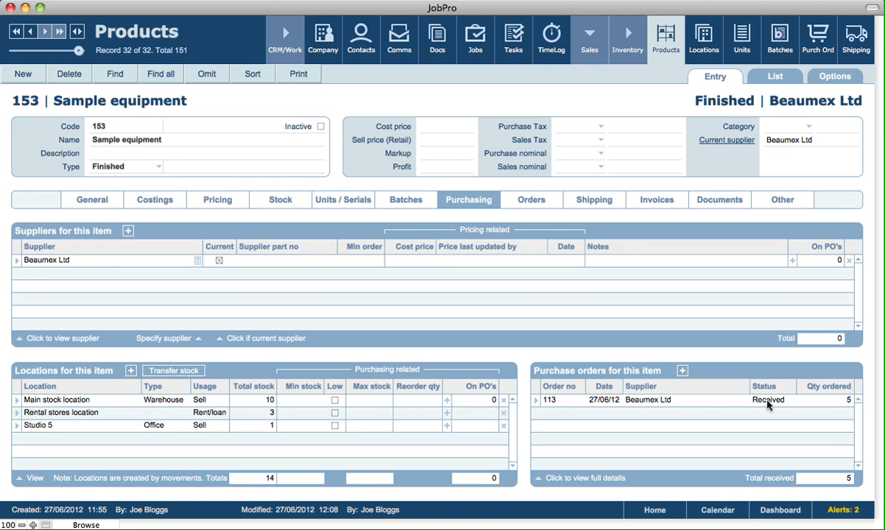
left_click(355, 201)
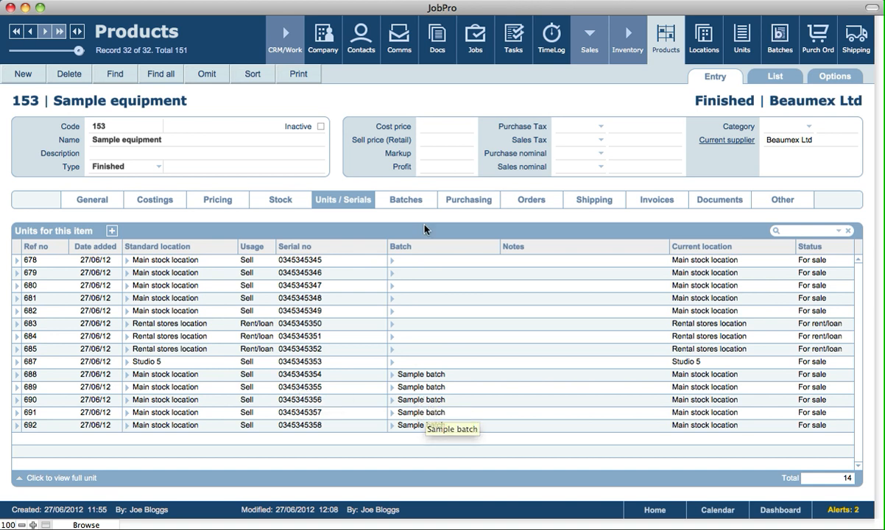
left_click(425, 202)
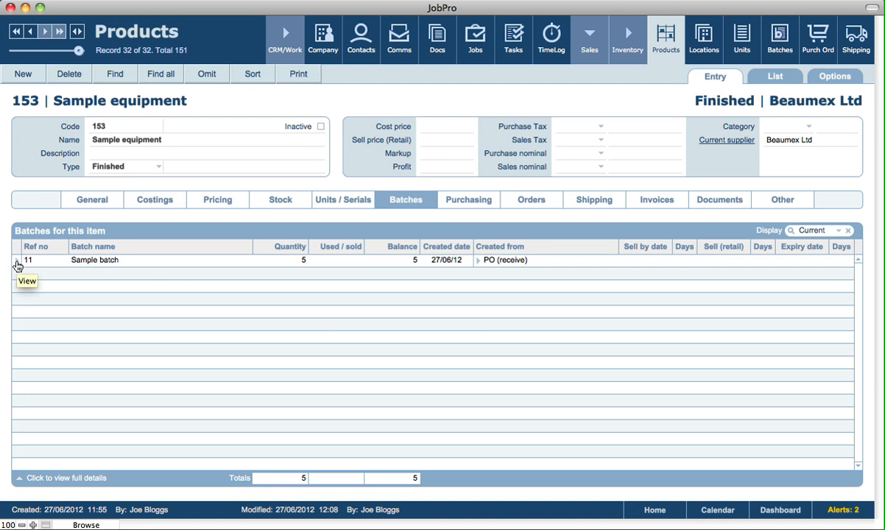
left_click(348, 203)
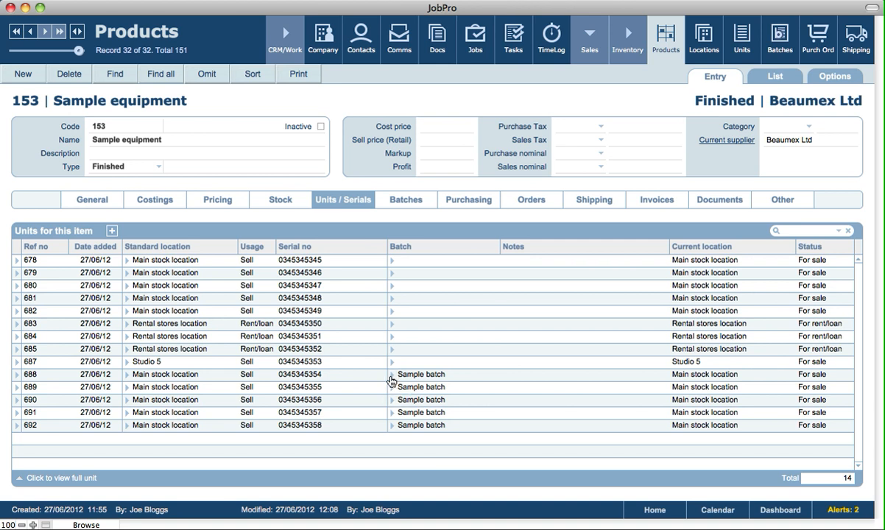
left_click(391, 380)
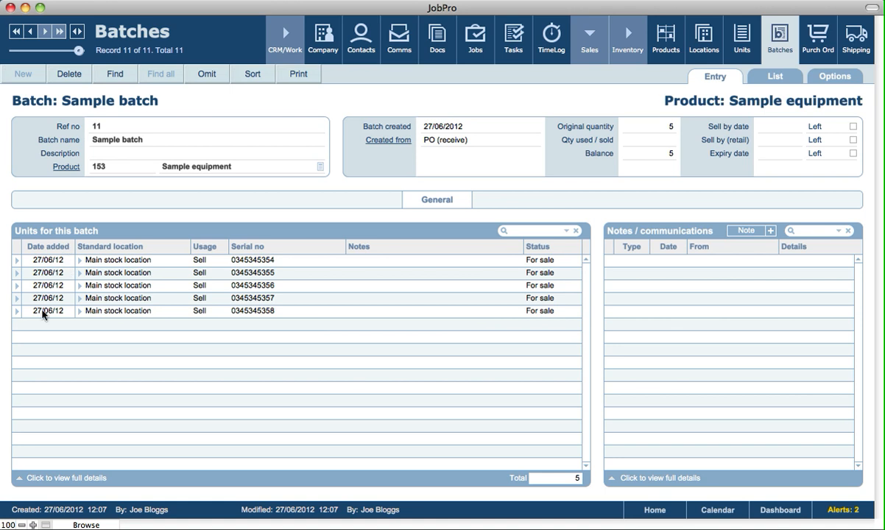
left_click(17, 262)
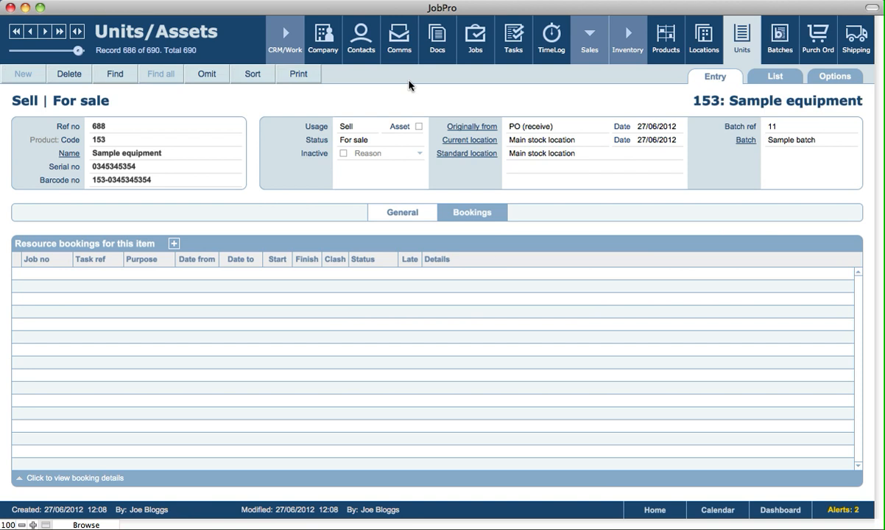
left_click(419, 218)
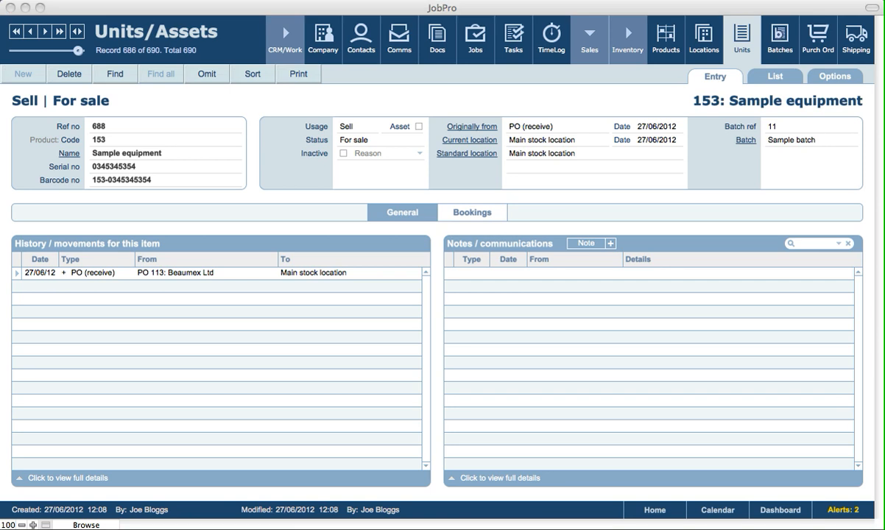
left_click(667, 96)
left_click(638, 106)
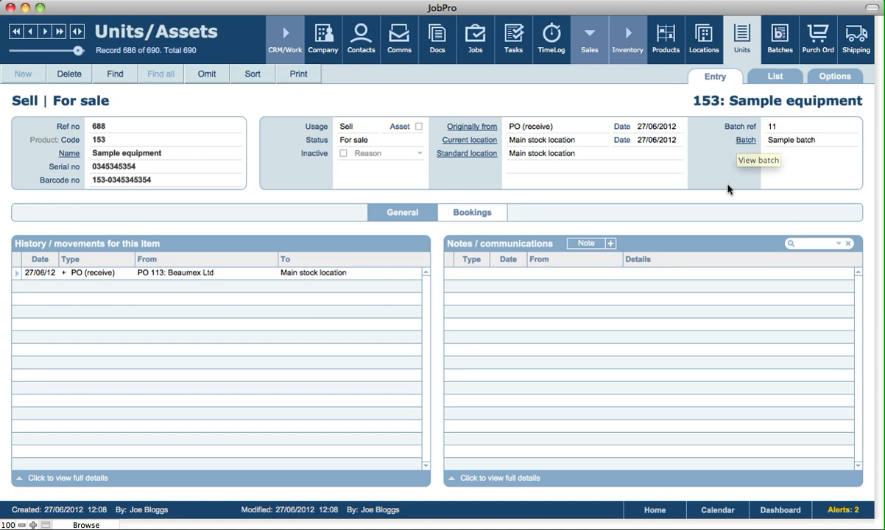
Print barcodes for the PO 113 receive movement's serials, then return to unit 688
left_click(16, 277)
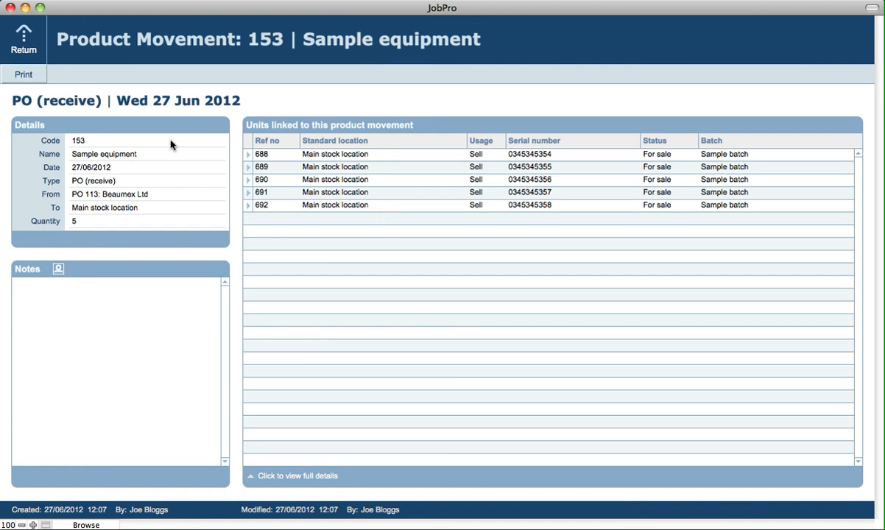
left_click(33, 77)
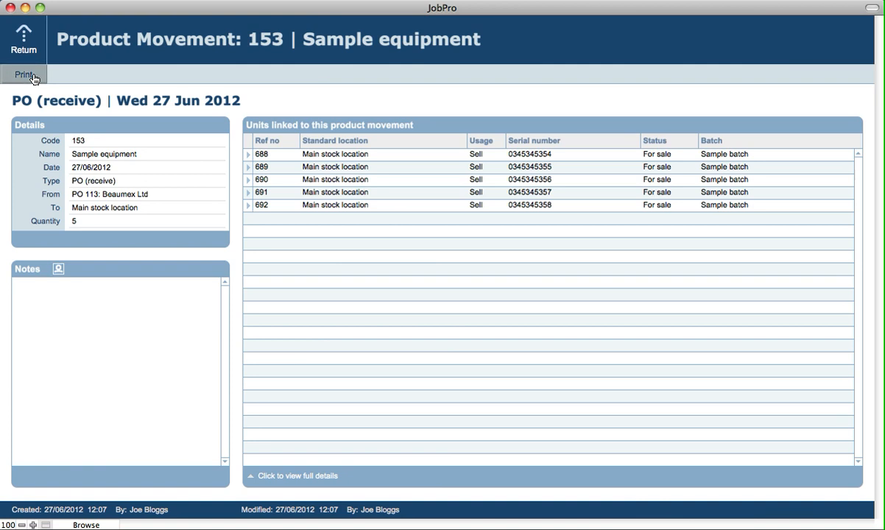
left_click(480, 300)
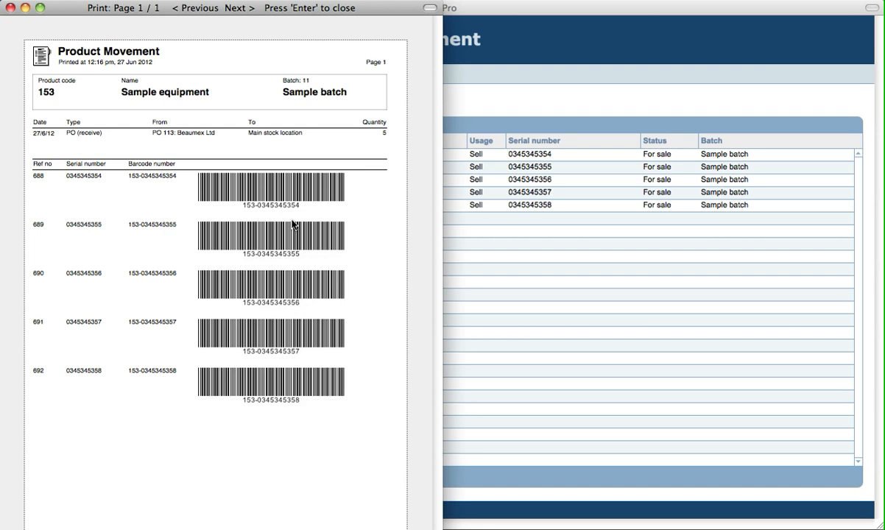
key("Return")
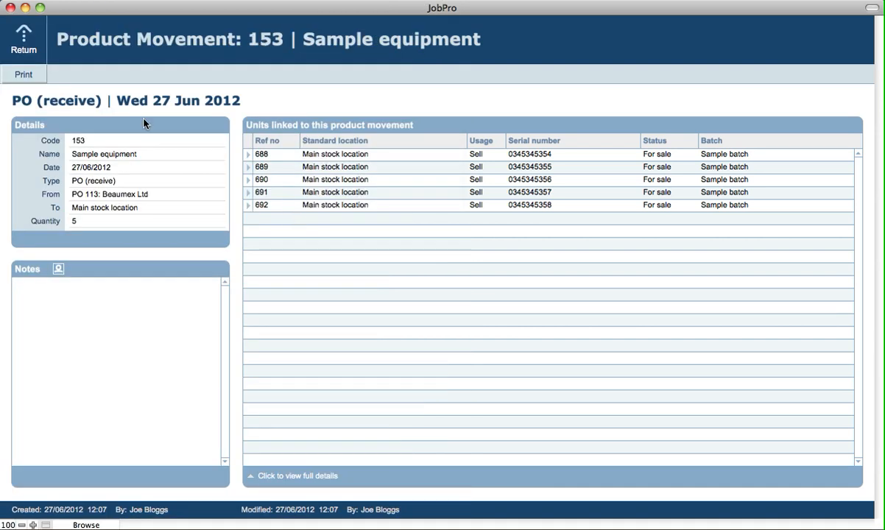
left_click(24, 38)
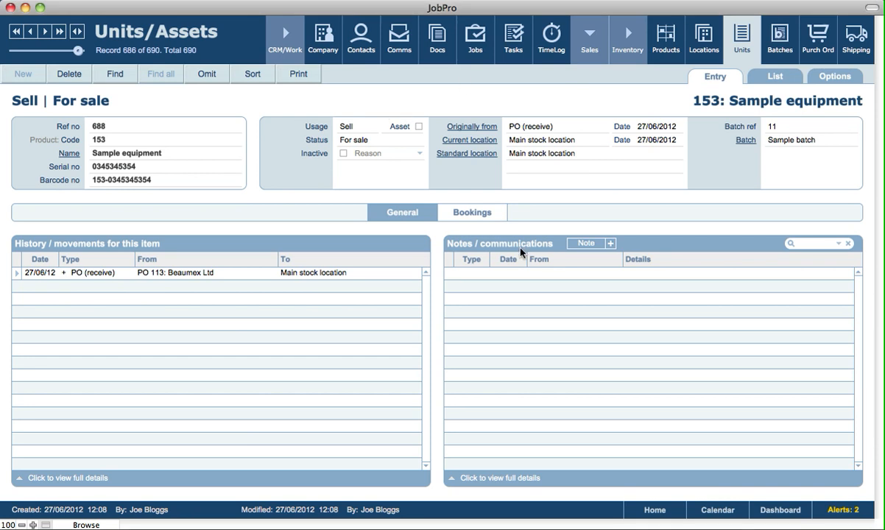
Glance at the note type choices unchanged, then view unit 688's Bookings, which lists none
left_click(593, 251)
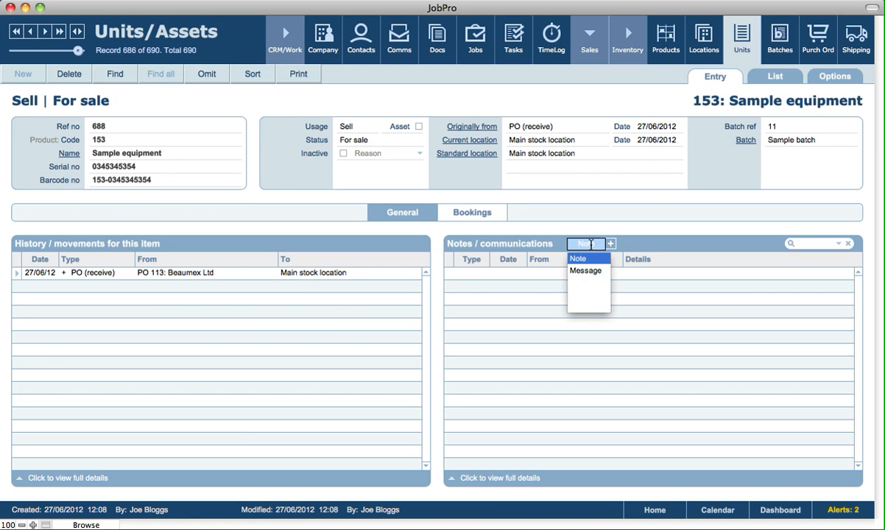
left_click(520, 245)
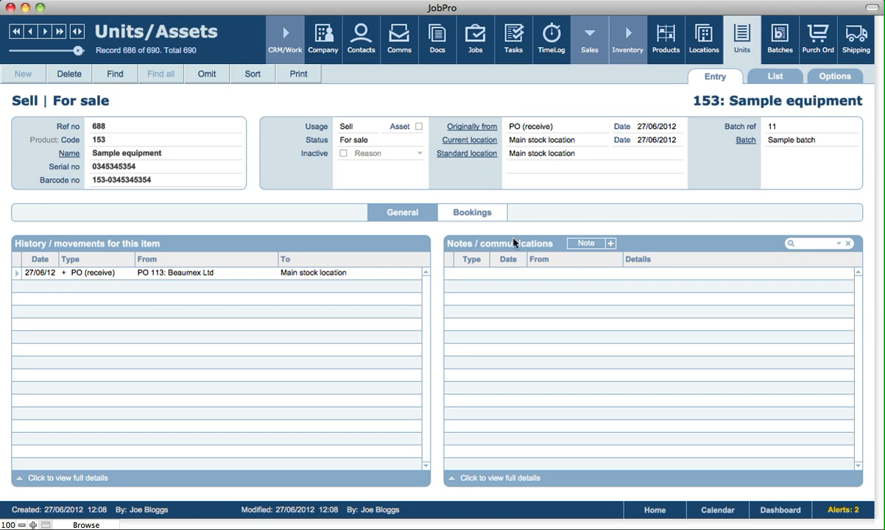
left_click(473, 214)
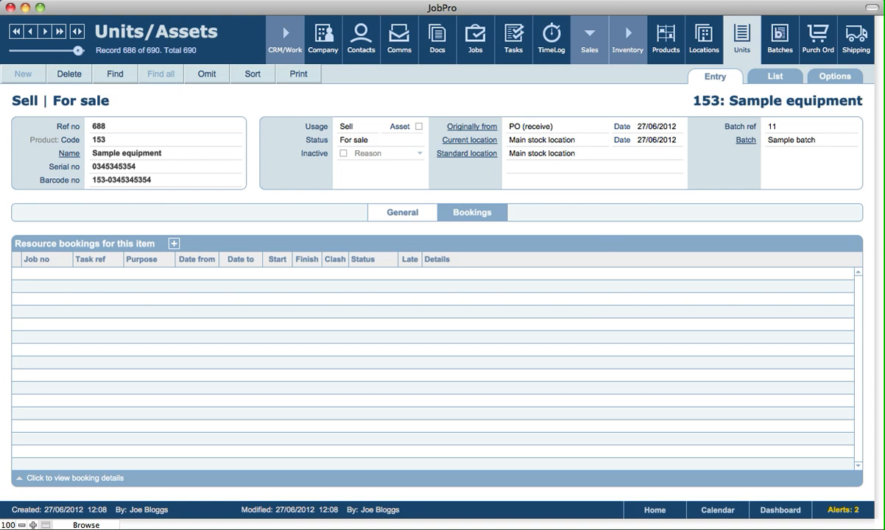
left_click(774, 77)
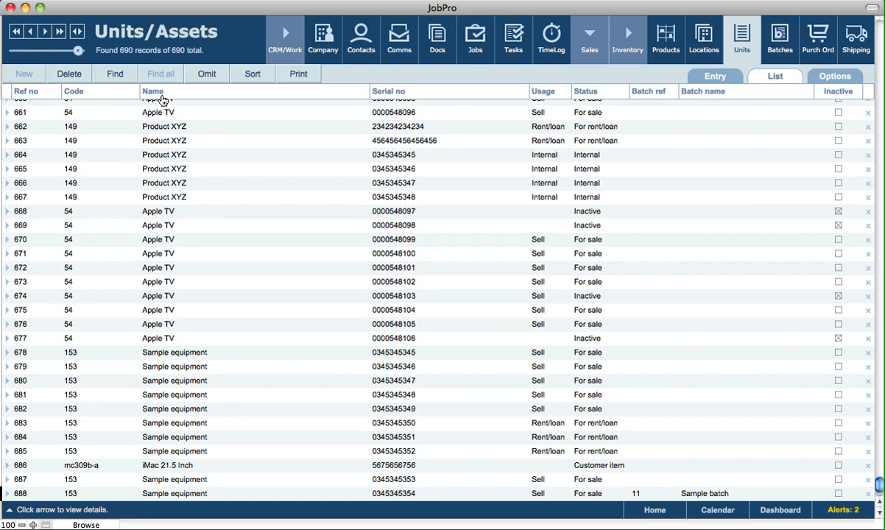
left_click(299, 77)
left_click(709, 76)
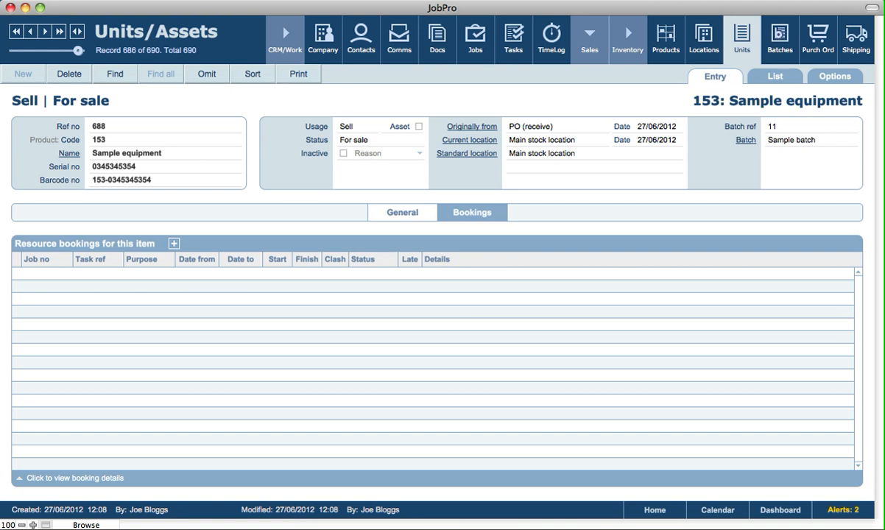
left_click(649, 93)
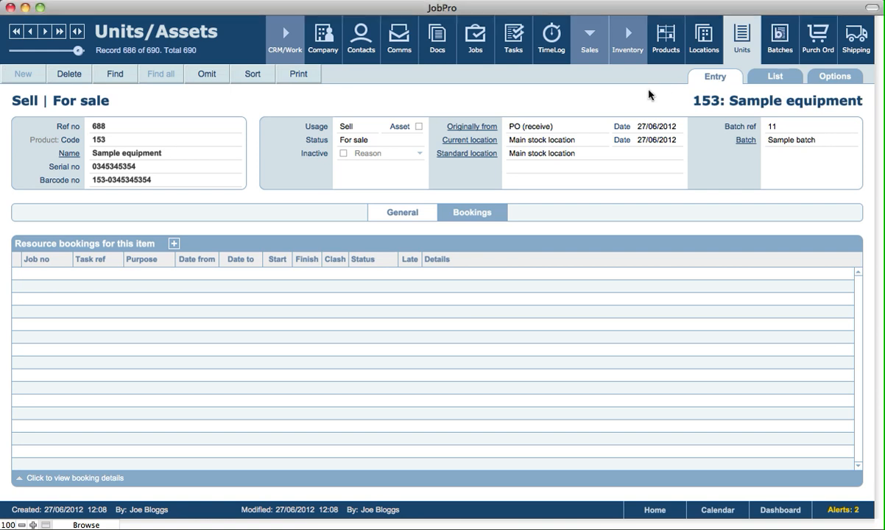